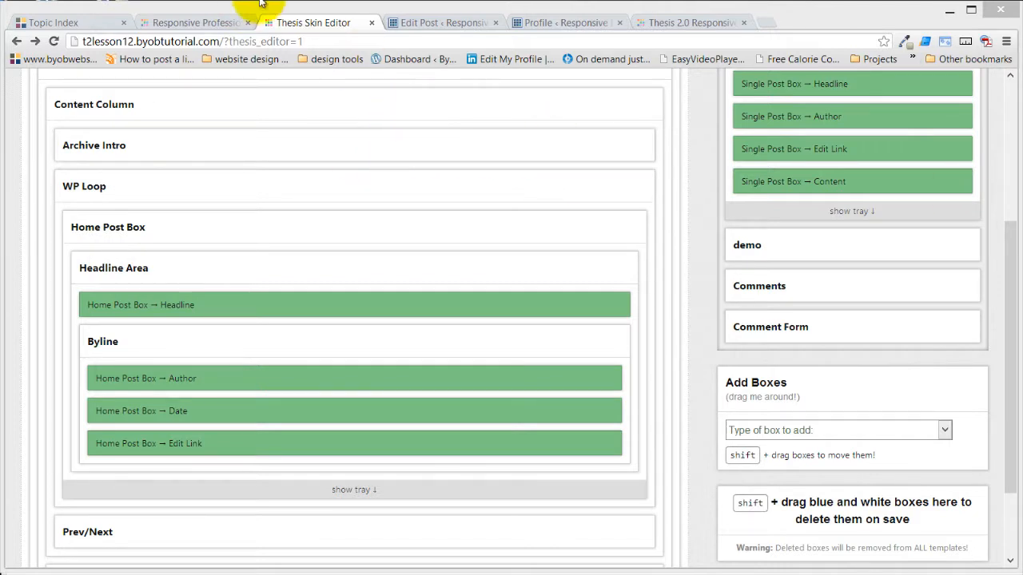
Stop the skin preview in development mode and reopen the Skin Editor for the current BYOB Agility Nude skin
click(424, 23)
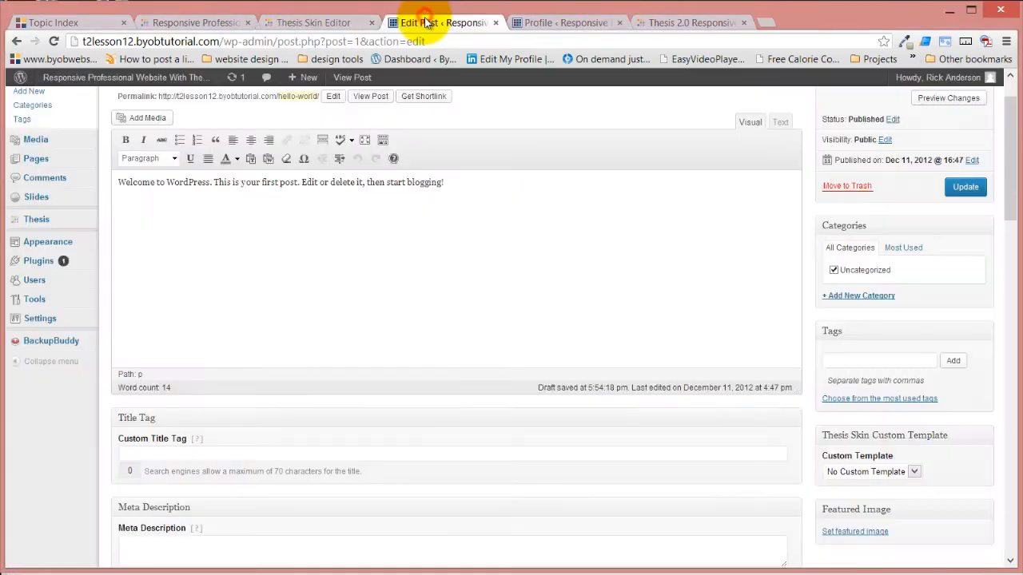
click(325, 24)
scroll(304, 160, up, 5)
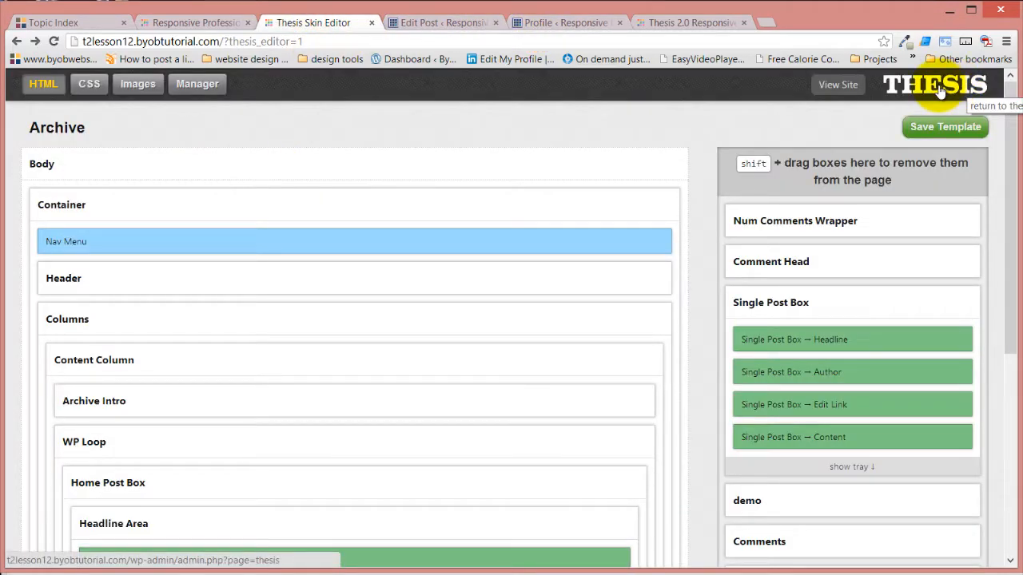
click(940, 91)
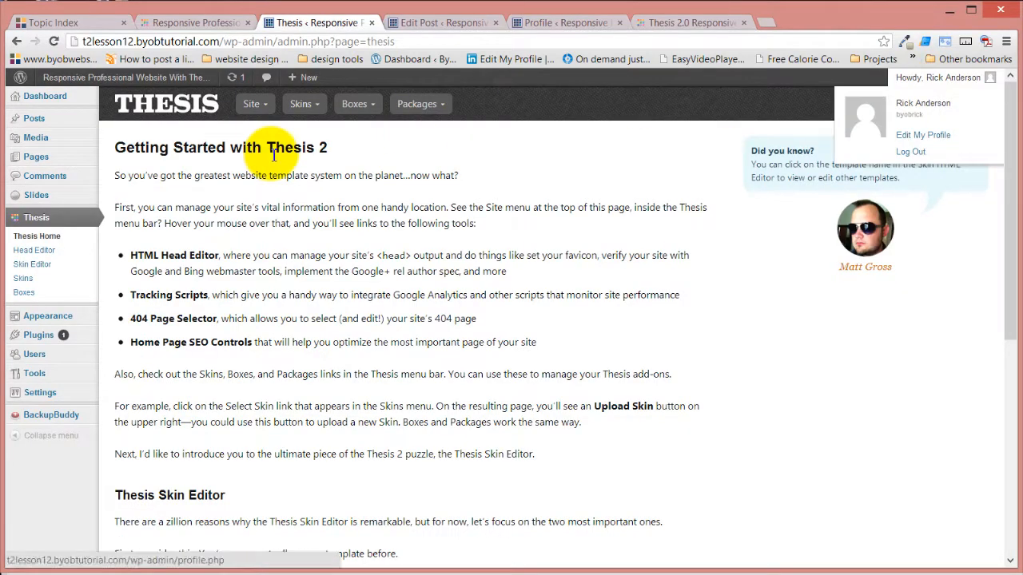
mouse_move(307, 100)
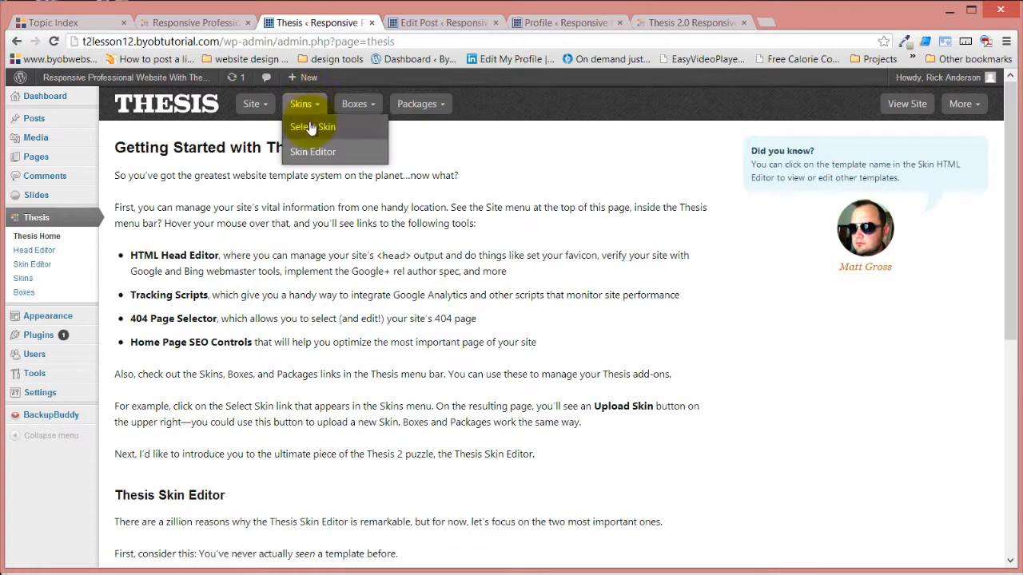
click(310, 127)
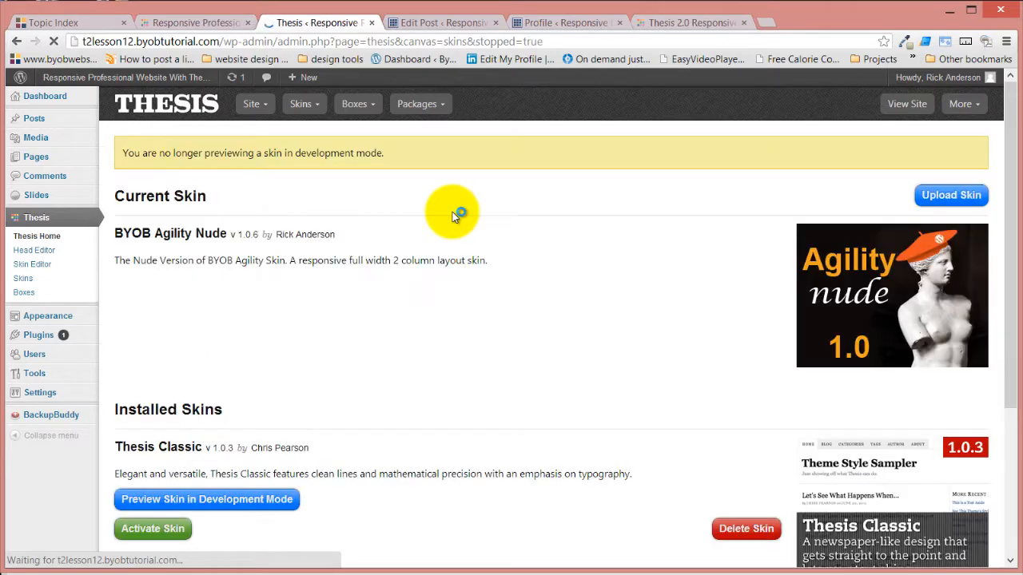
mouse_move(304, 108)
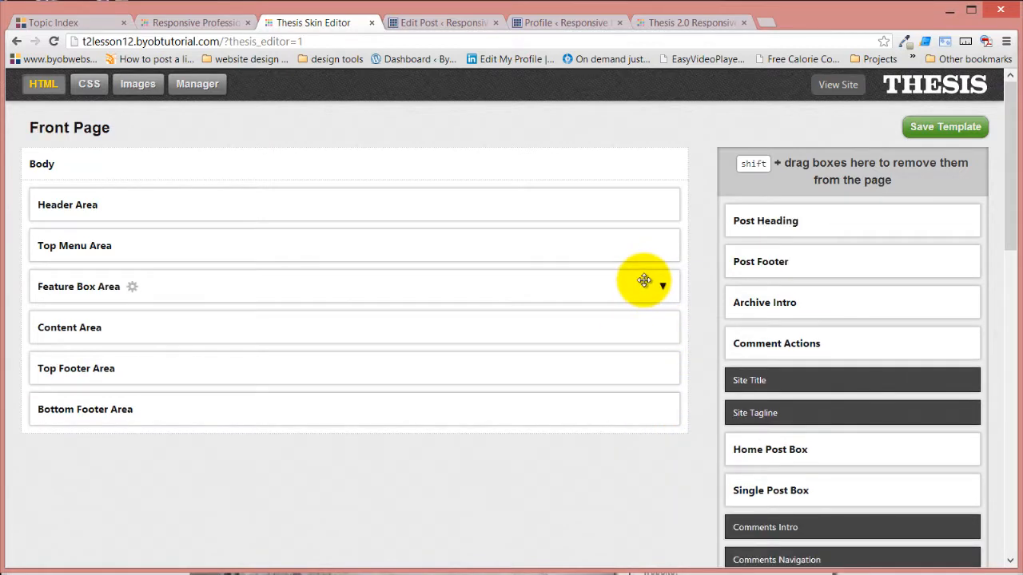
Move the Add Boxes panel into the empty area beside the box list and examine the available box types
scroll(710, 248, down, 6)
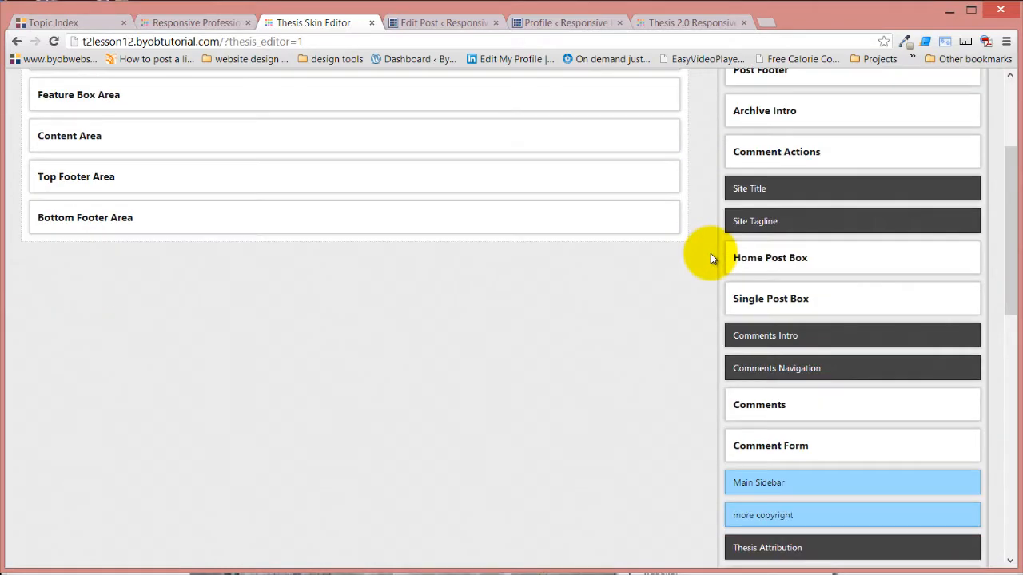
scroll(707, 256, down, 6)
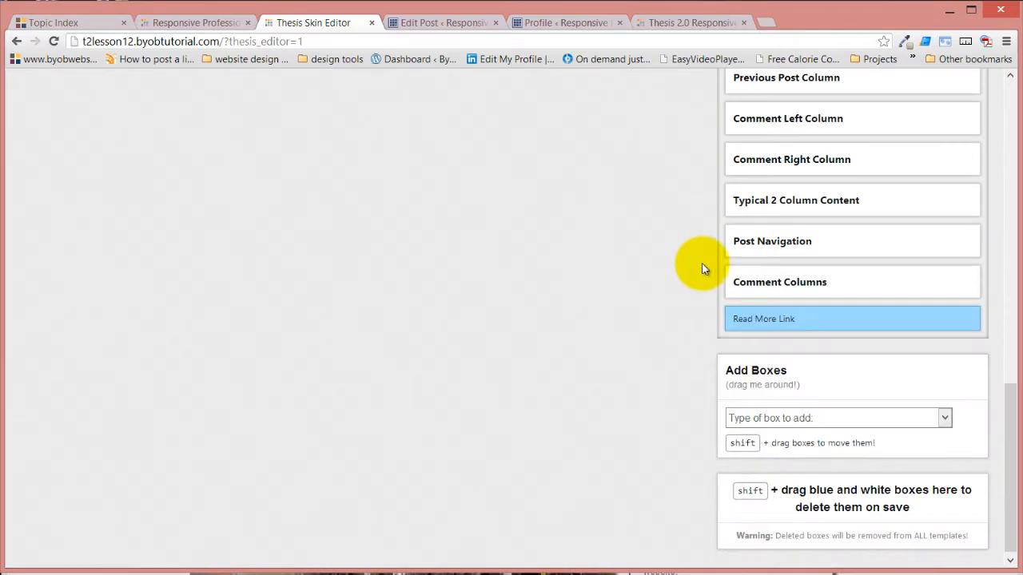
drag(877, 370, 401, 108)
click(465, 152)
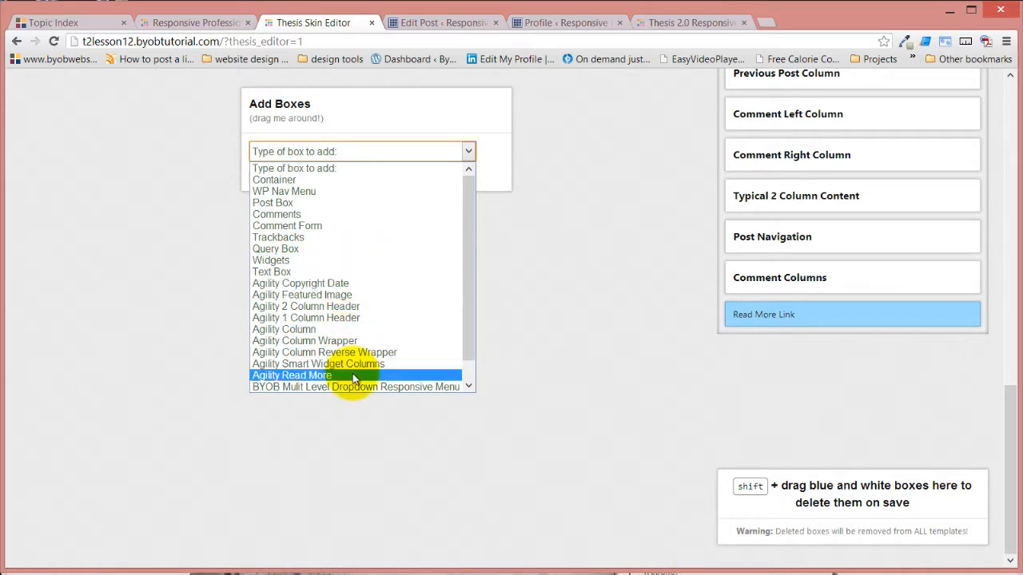
click(597, 249)
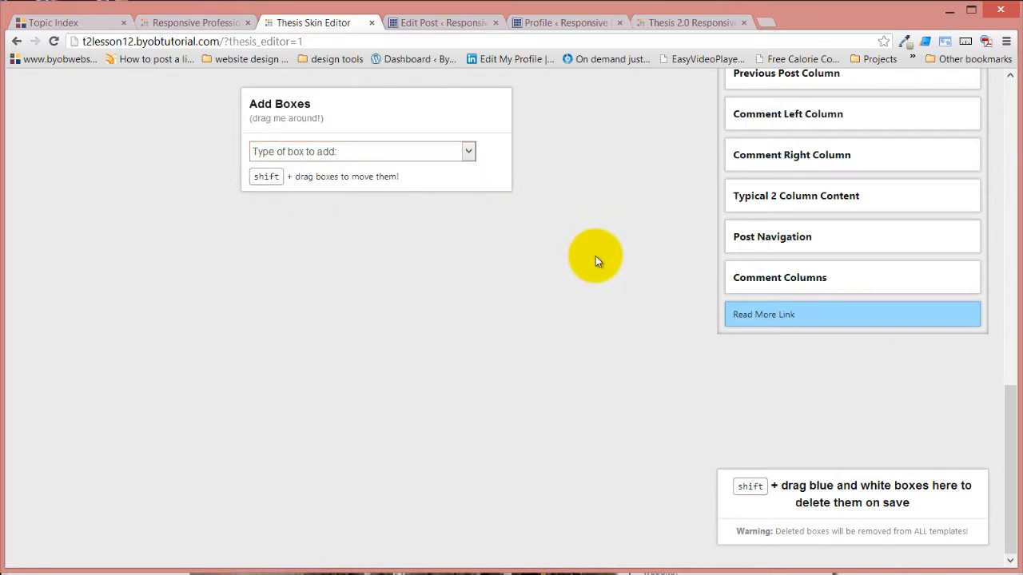
Switch the editor from the Front Page template to the core Page template
scroll(563, 287, up, 4)
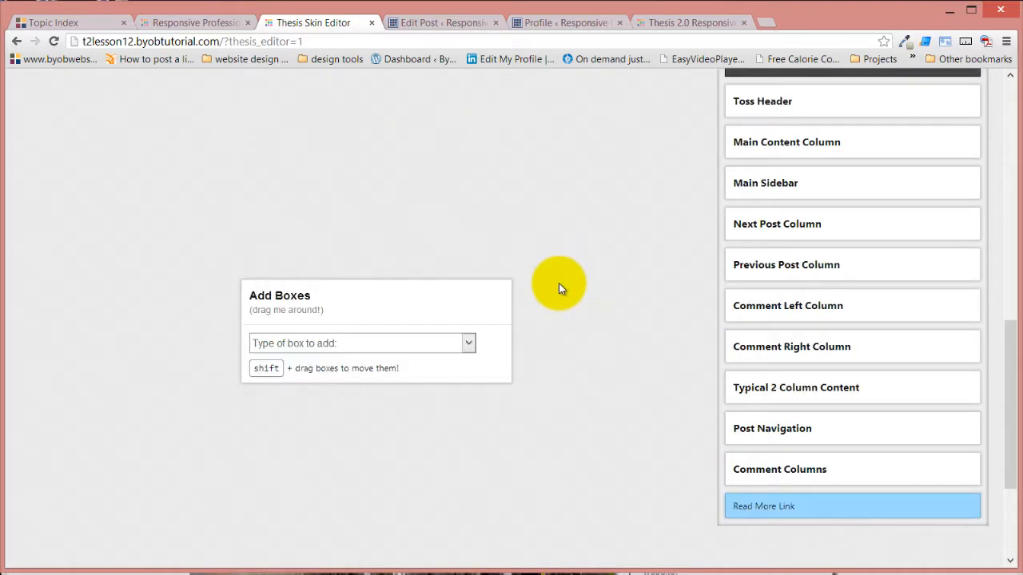
scroll(539, 278, up, 7)
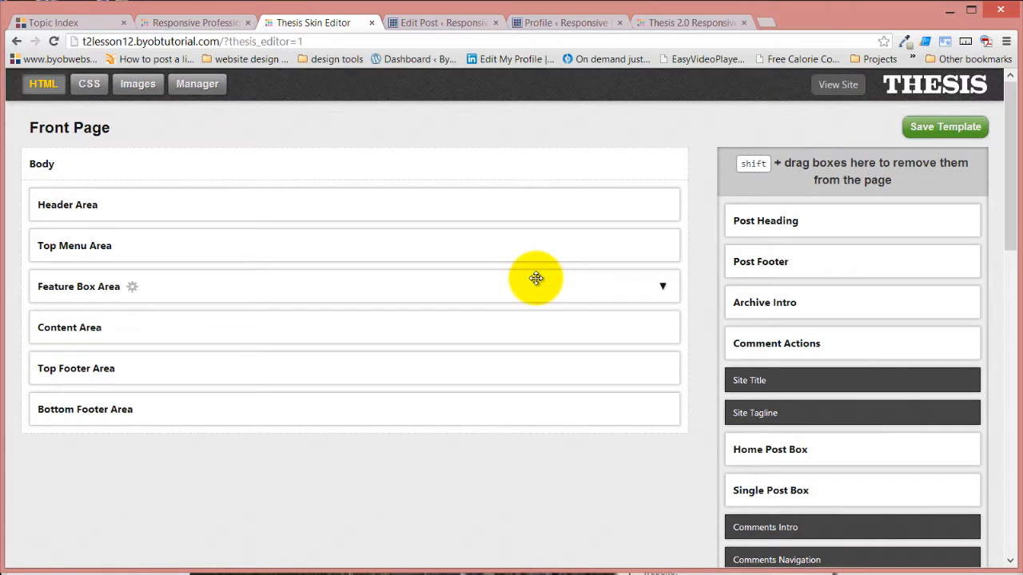
click(84, 127)
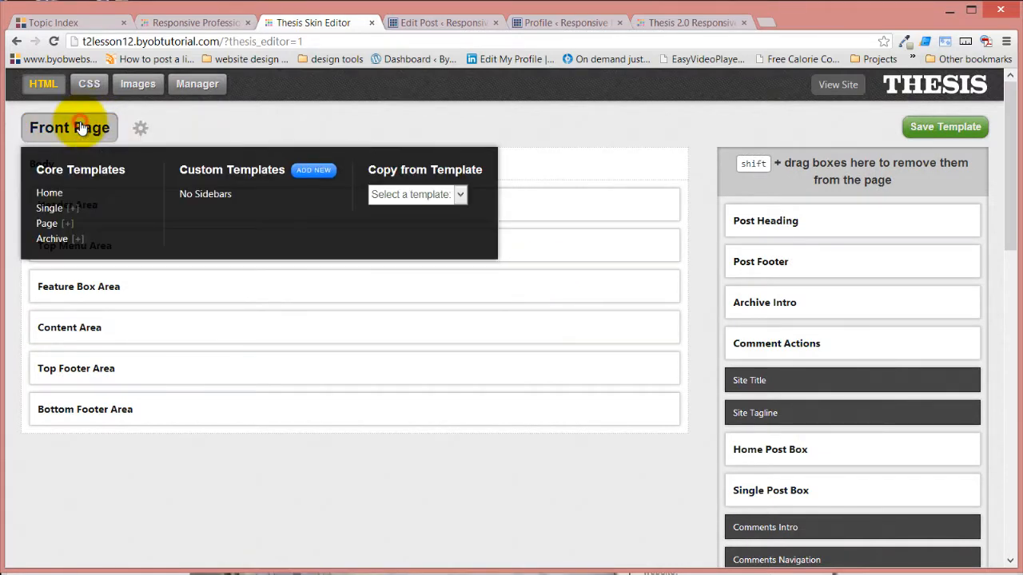
click(47, 223)
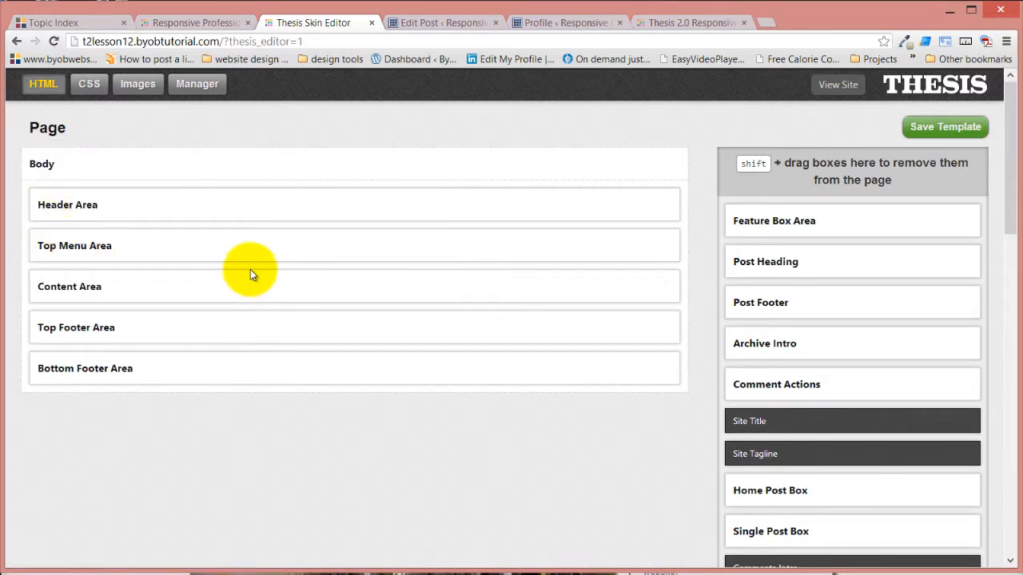
Expand the nested boxes from Content Area through Main Content Column to show the contents of the Page Post Box
click(662, 283)
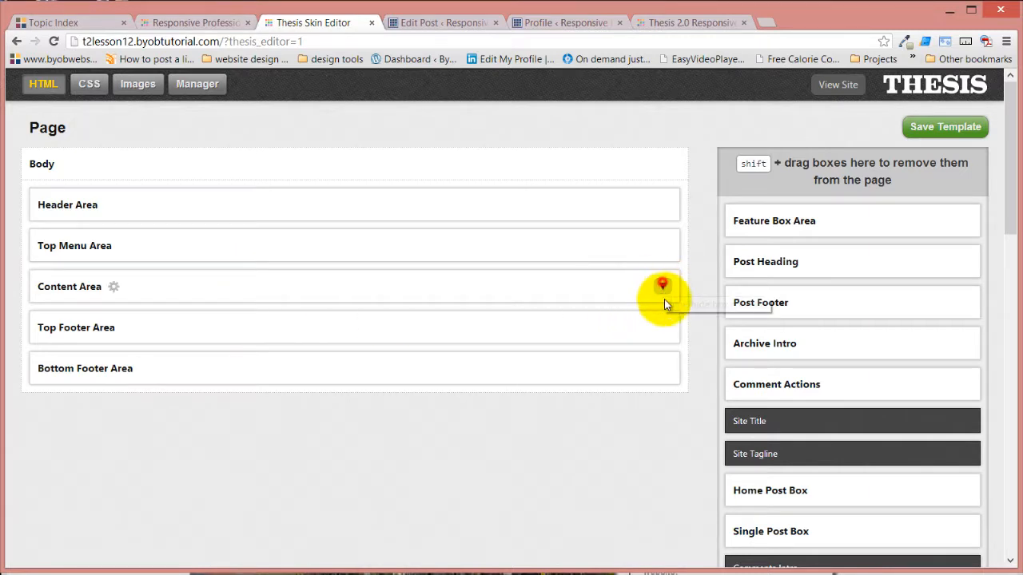
click(660, 328)
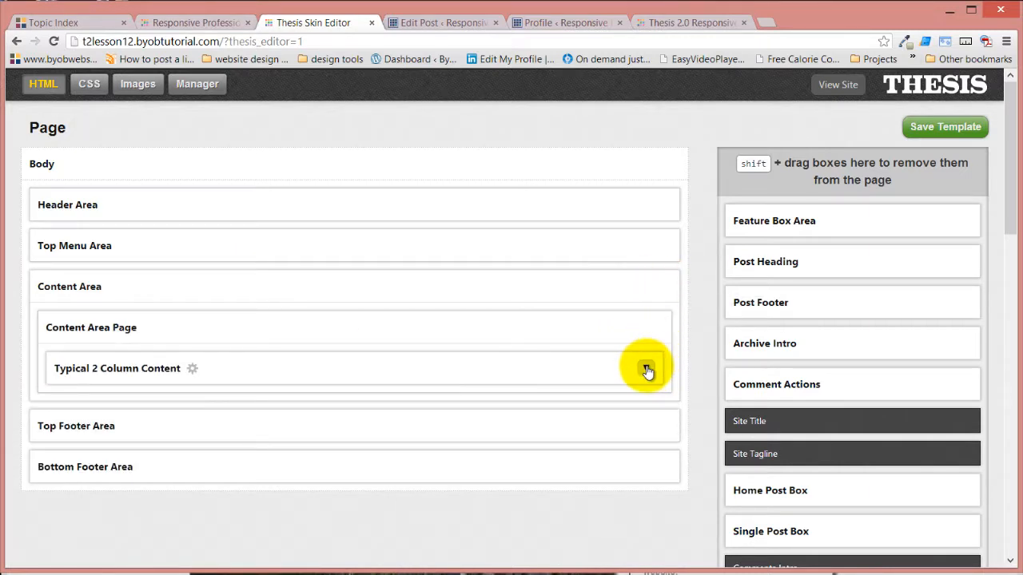
click(647, 369)
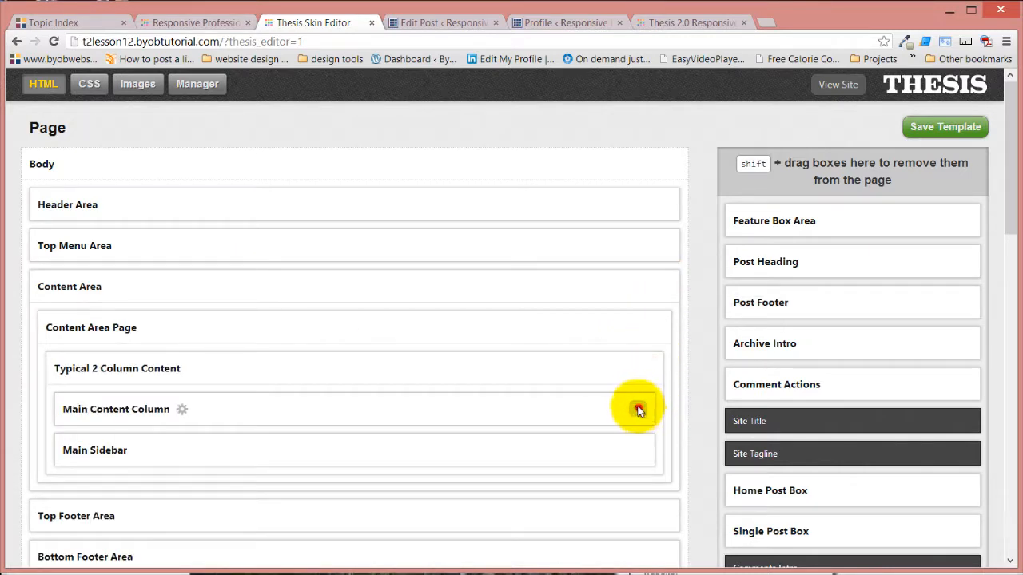
click(639, 408)
scroll(589, 341, down, 2)
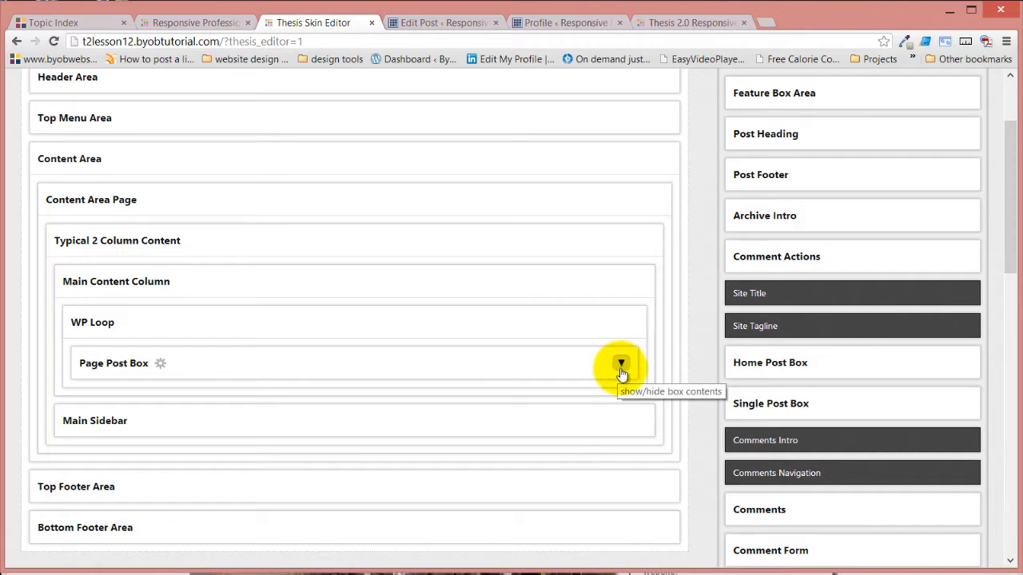
click(620, 366)
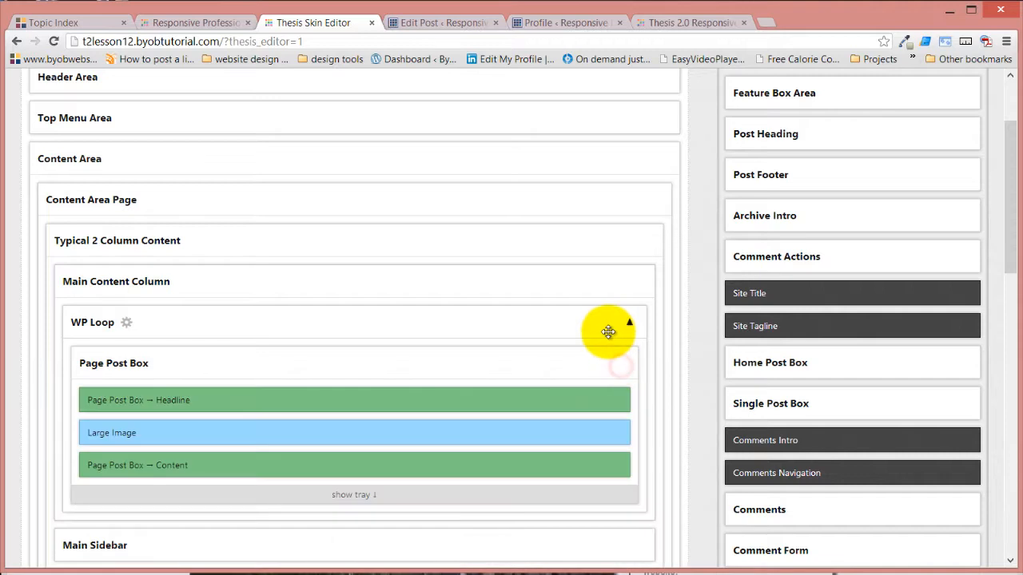
View the options of the Large Image box in the Page Post Box, then close them without changes
scroll(607, 331, down, 2)
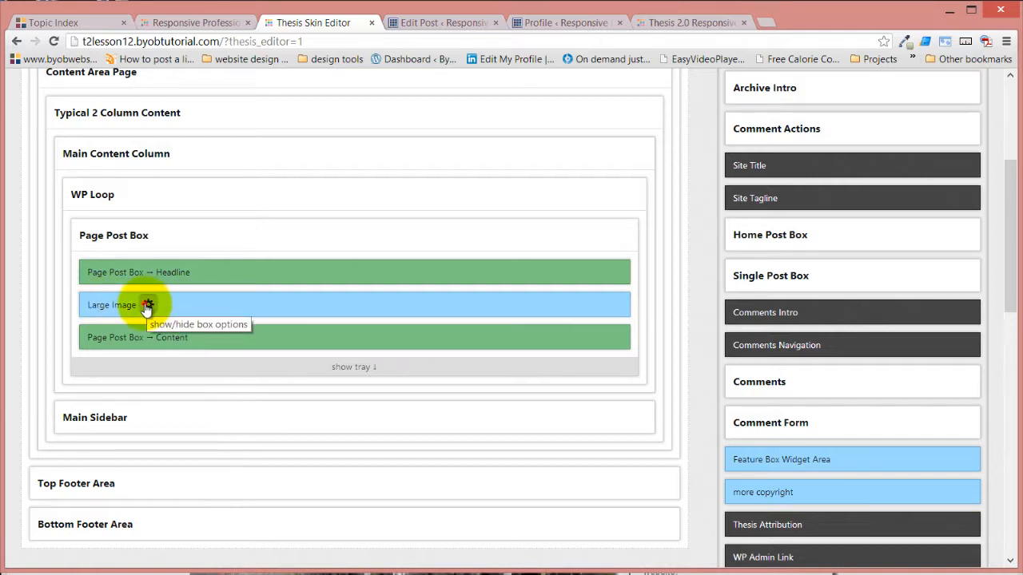
click(147, 303)
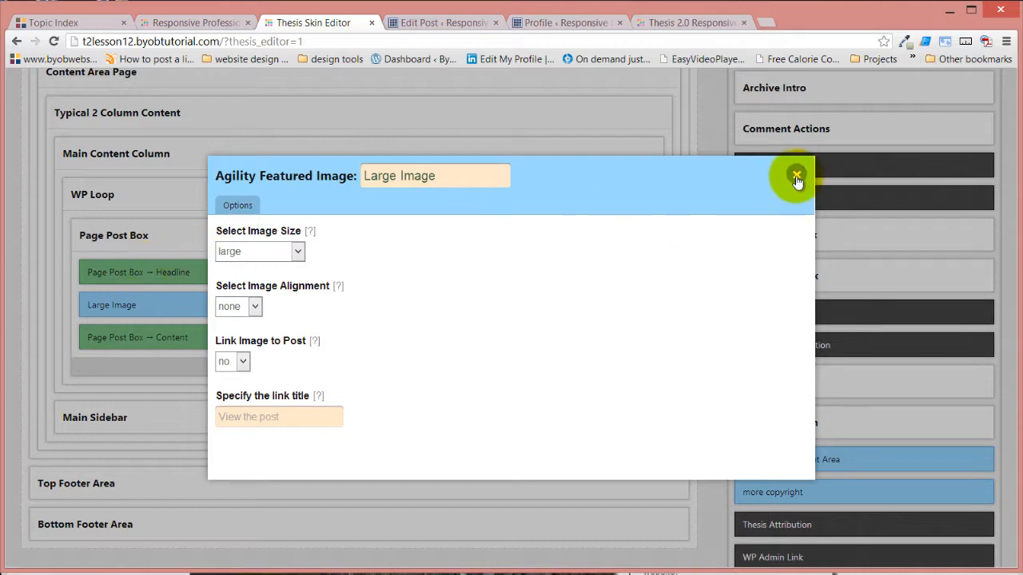
key(Escape)
Show the Page Post Box's tray and examine its unused boxes, including Thesis Post Image, Thesis Thumbnail and WP Featured Image
click(352, 360)
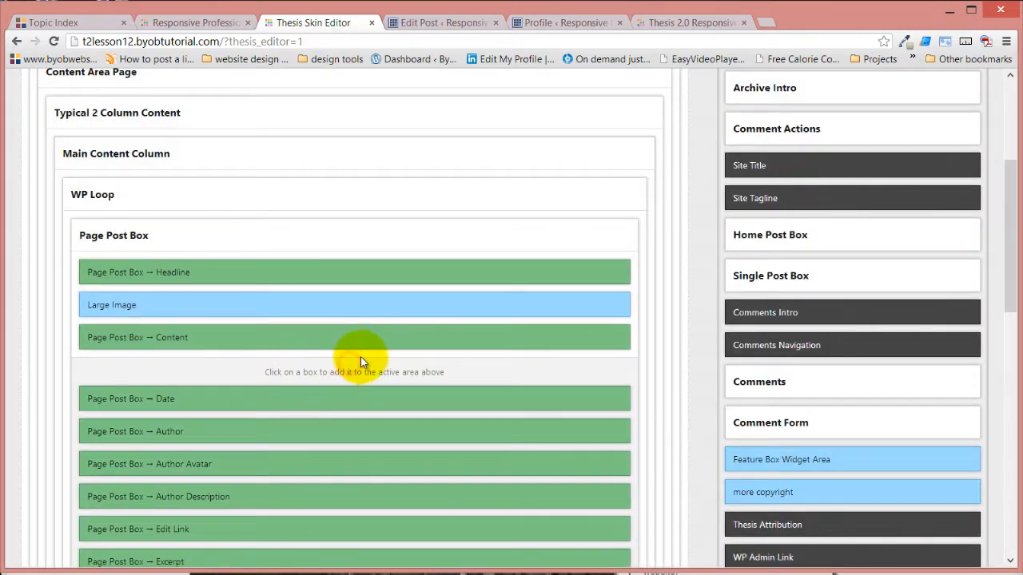
scroll(362, 365, down, 2)
scroll(362, 365, down, 3)
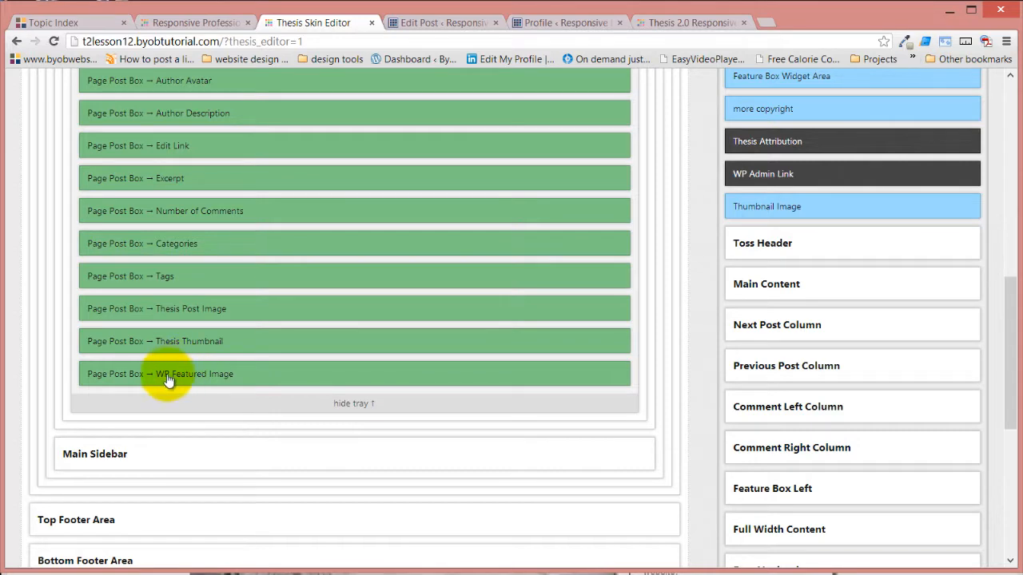
scroll(304, 358, up, 4)
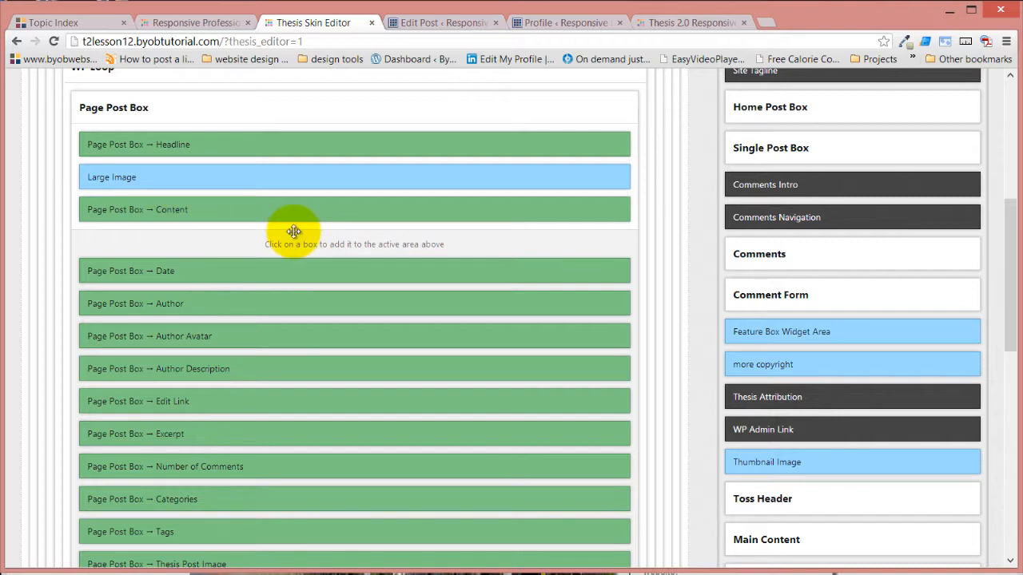
scroll(290, 236, up, 2)
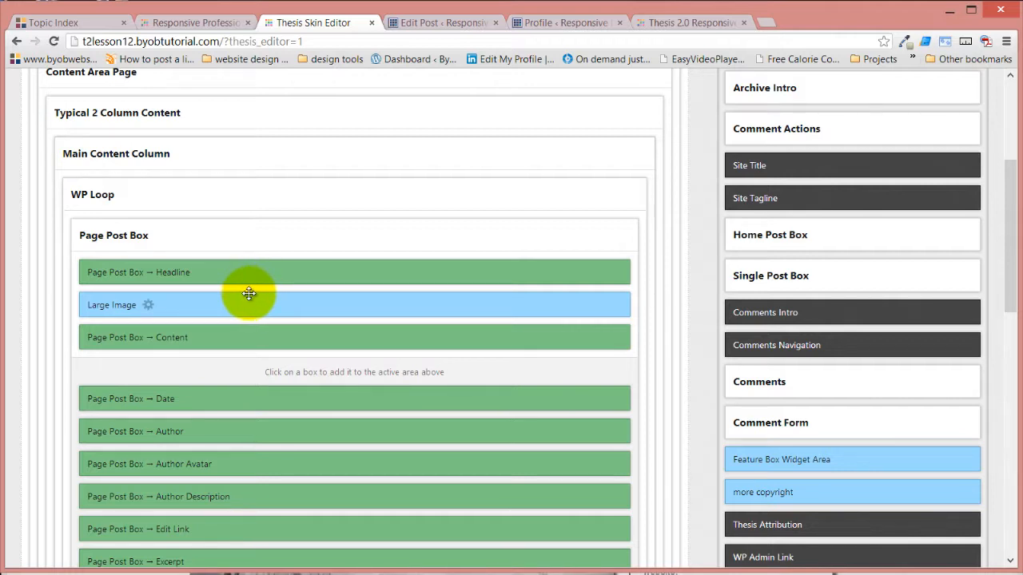
Display the list of core and custom templates, then look over the Page Post Box's active and tray boxes again
scroll(250, 309, up, 4)
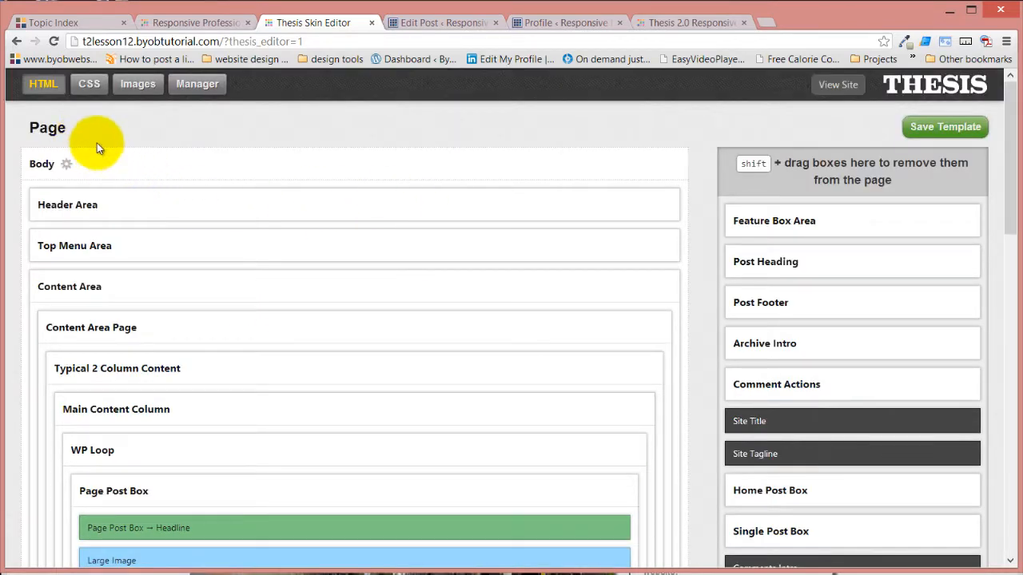
click(53, 128)
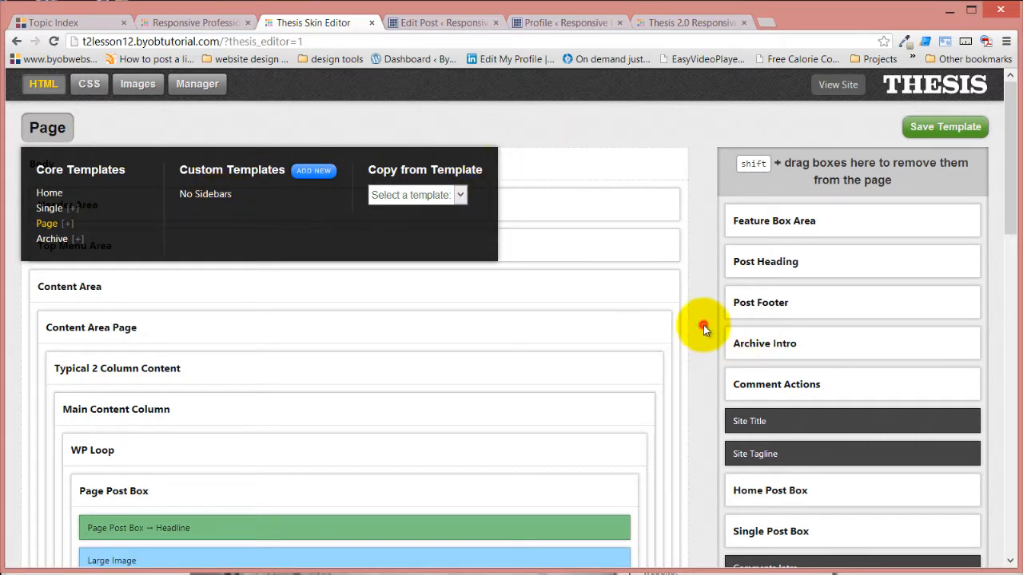
scroll(703, 324, down, 3)
scroll(686, 331, down, 3)
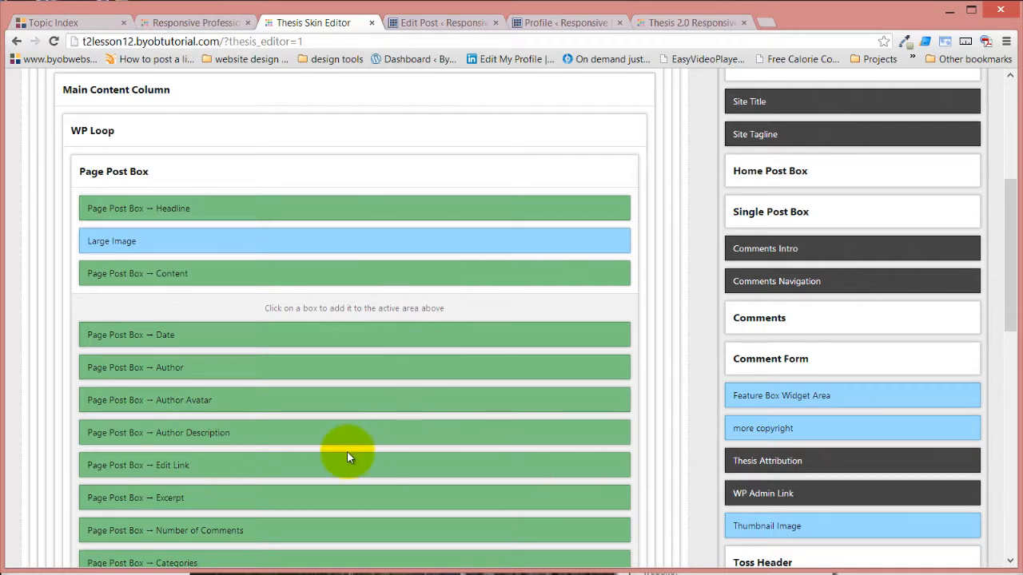
scroll(346, 454, down, 3)
scroll(199, 301, up, 6)
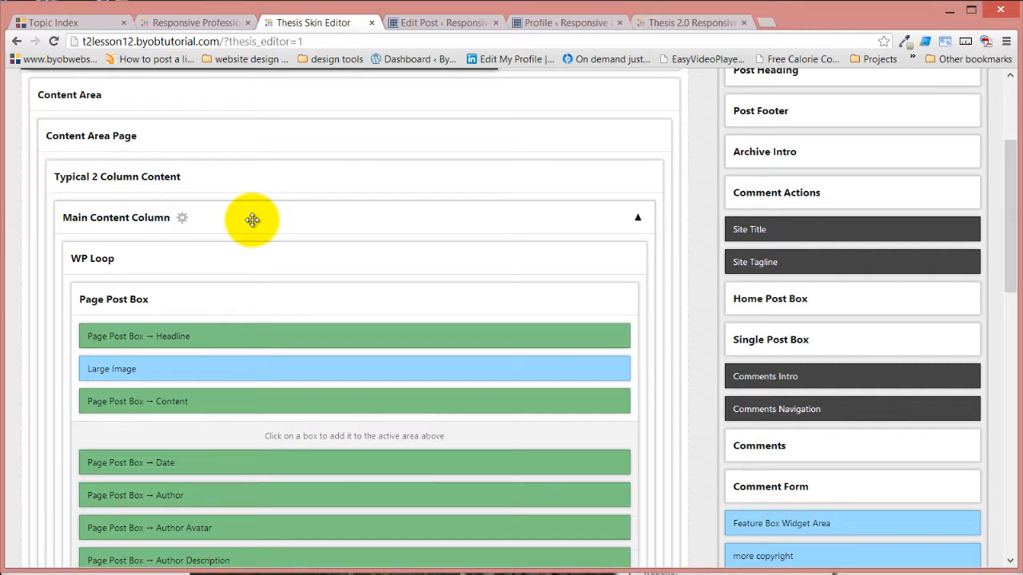
Switch to the Hello world! post's edit page and examine its Thesis Post Image settings
click(438, 24)
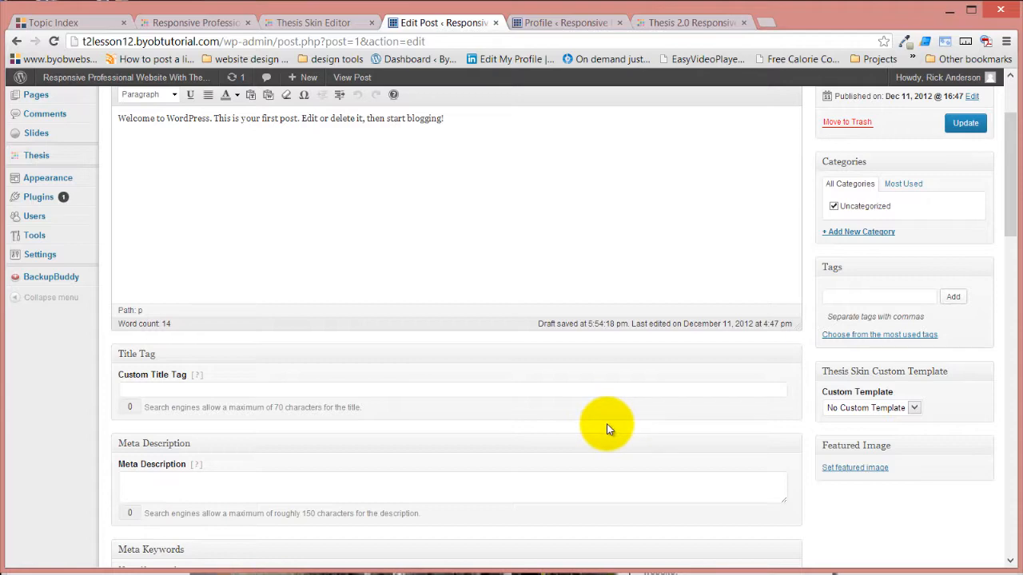
scroll(598, 392, up, 1)
scroll(531, 372, down, 5)
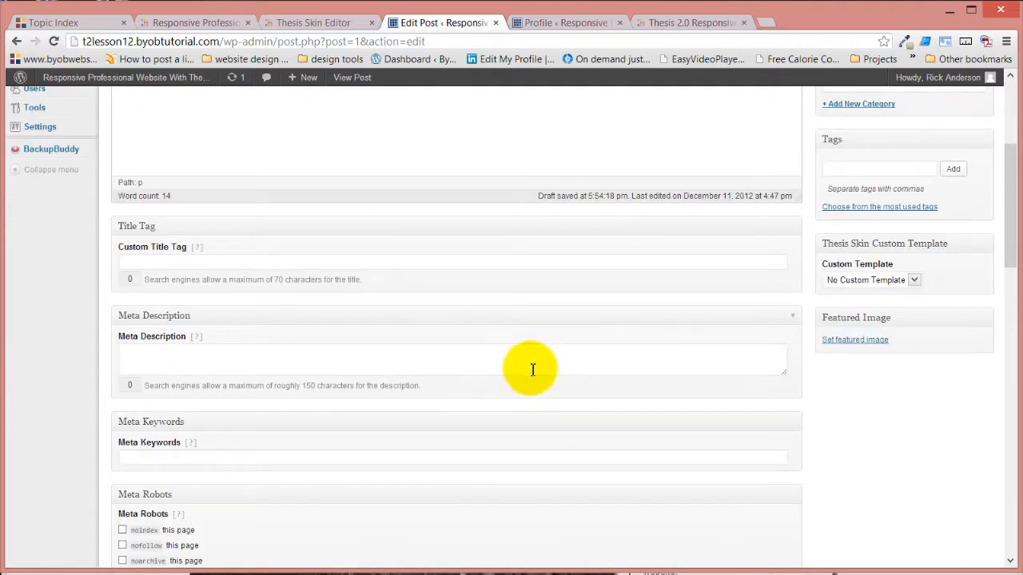
scroll(205, 440, down, 5)
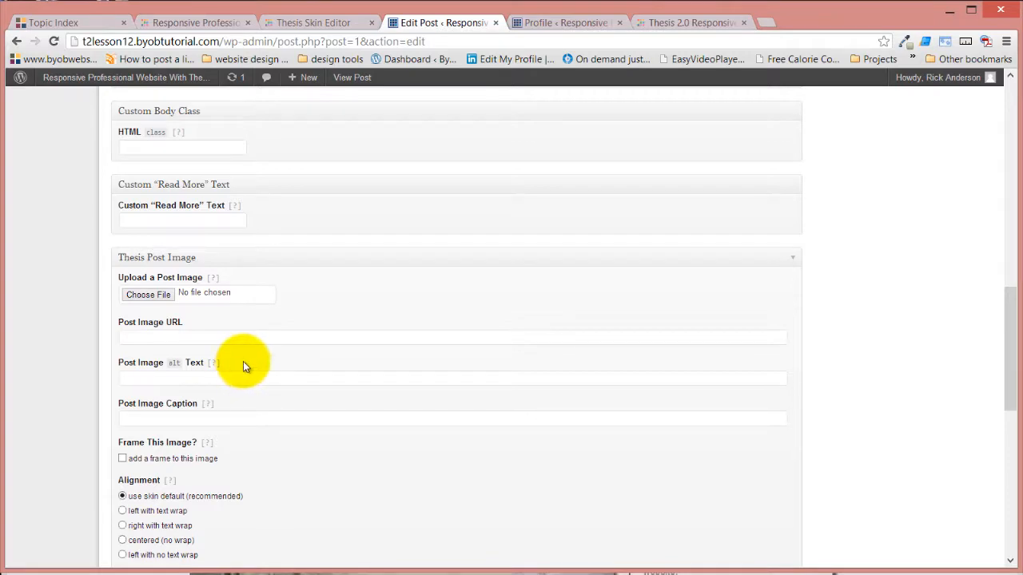
scroll(250, 367, up, 10)
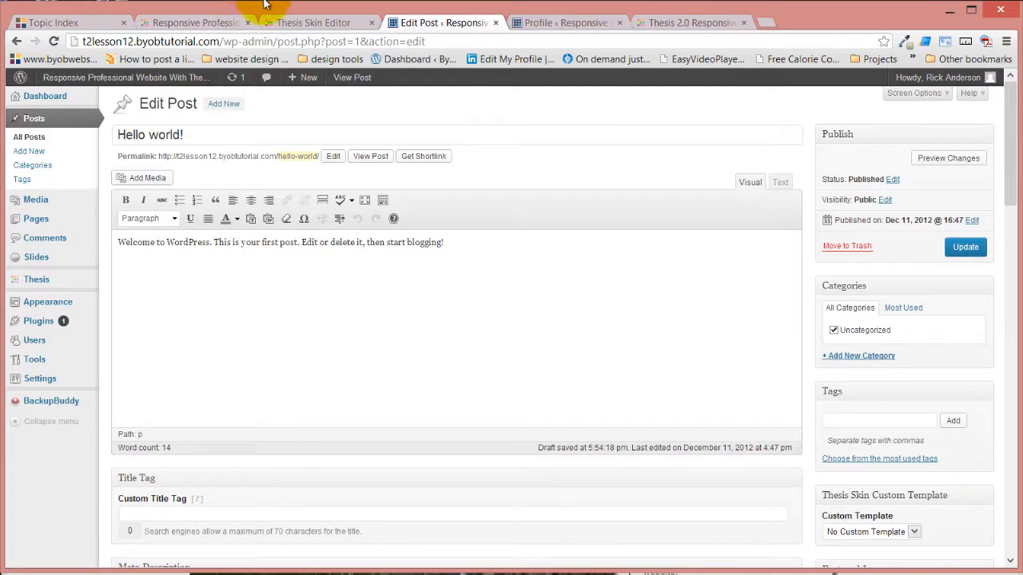
Return to the Skin Editor and open the options of the Large Image box in the Page Post Box
click(323, 23)
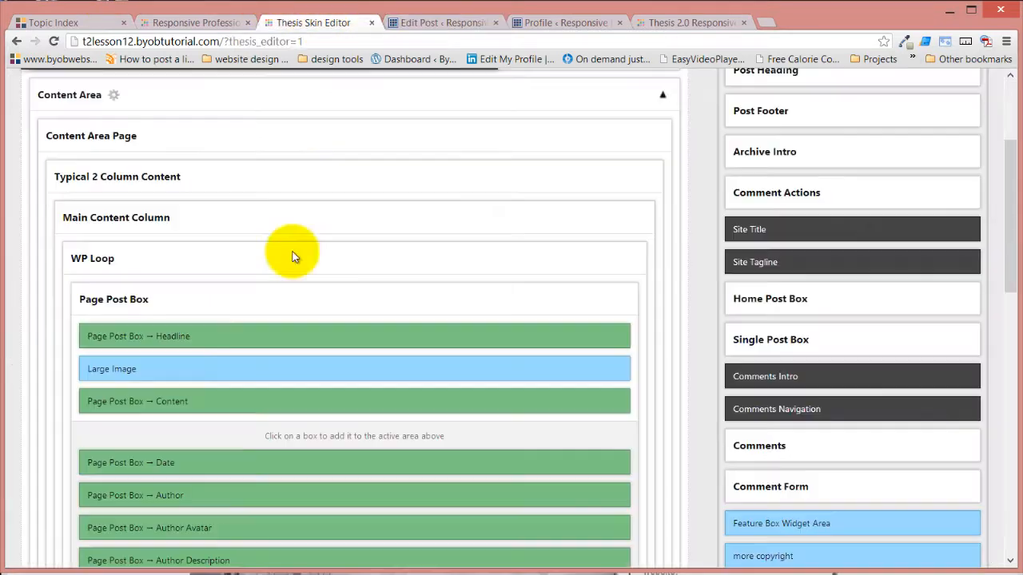
click(149, 369)
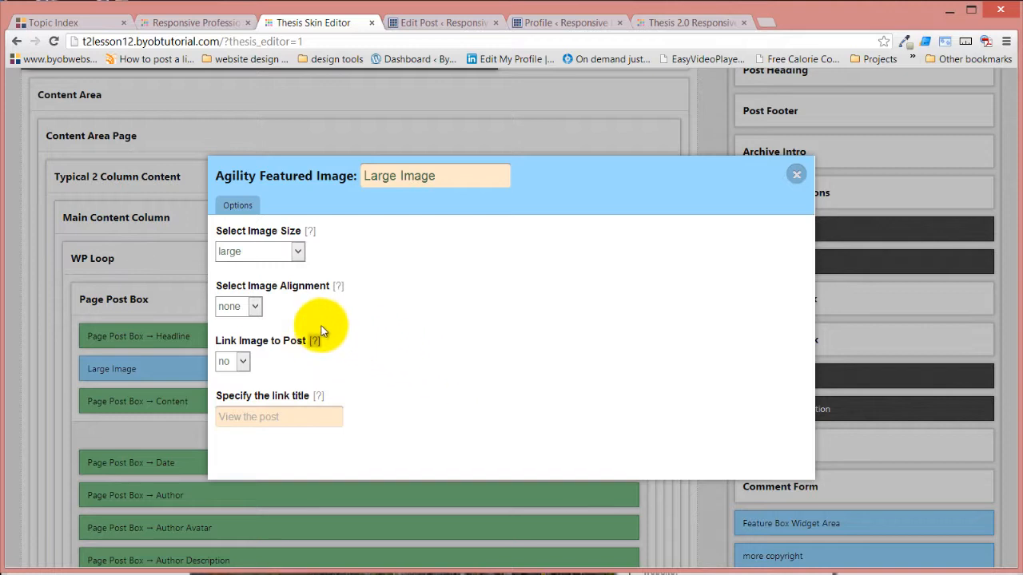
Examine the available image sizes in the Large Image box's options, keeping large selected
click(298, 252)
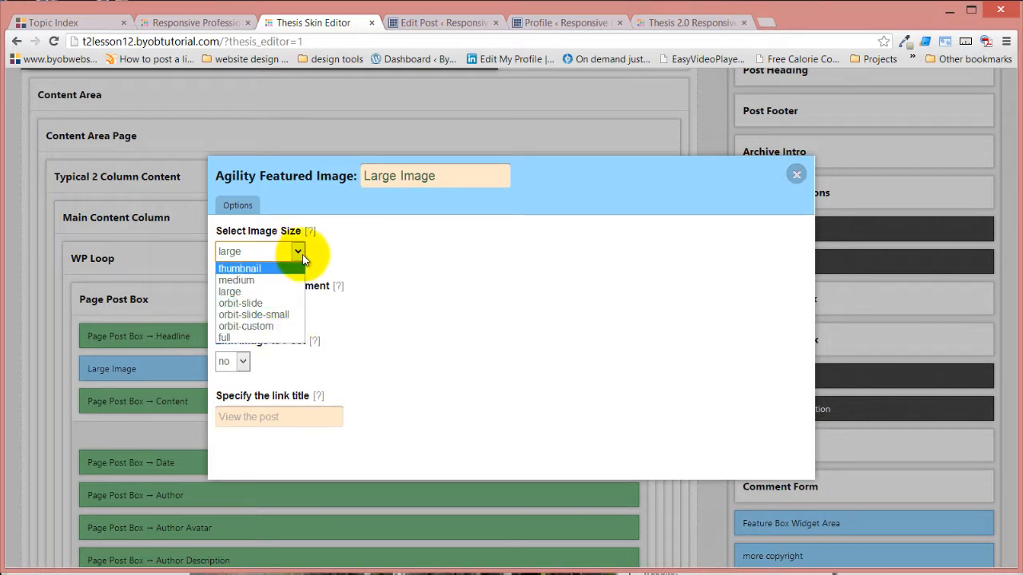
click(300, 251)
click(301, 250)
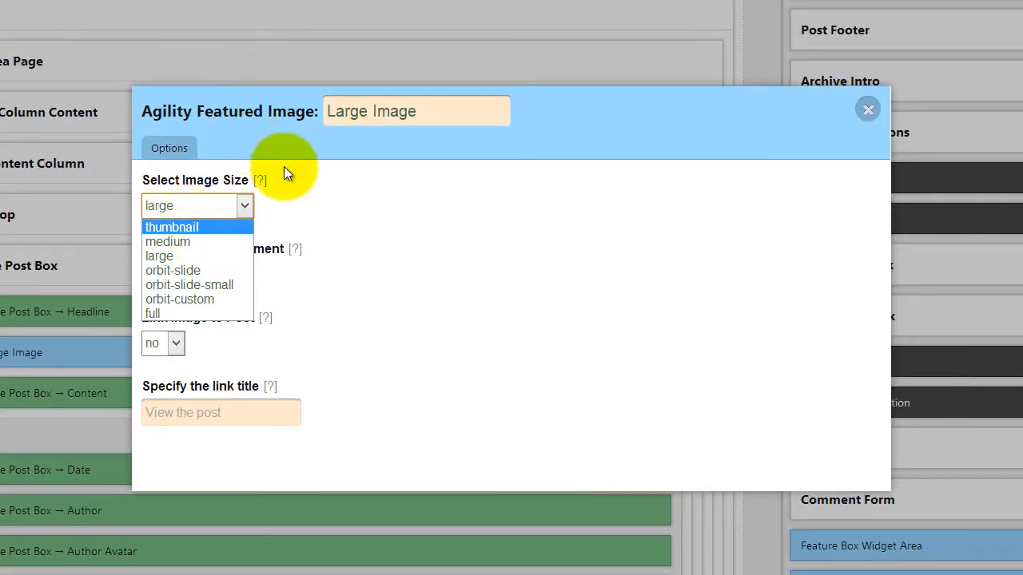
click(220, 211)
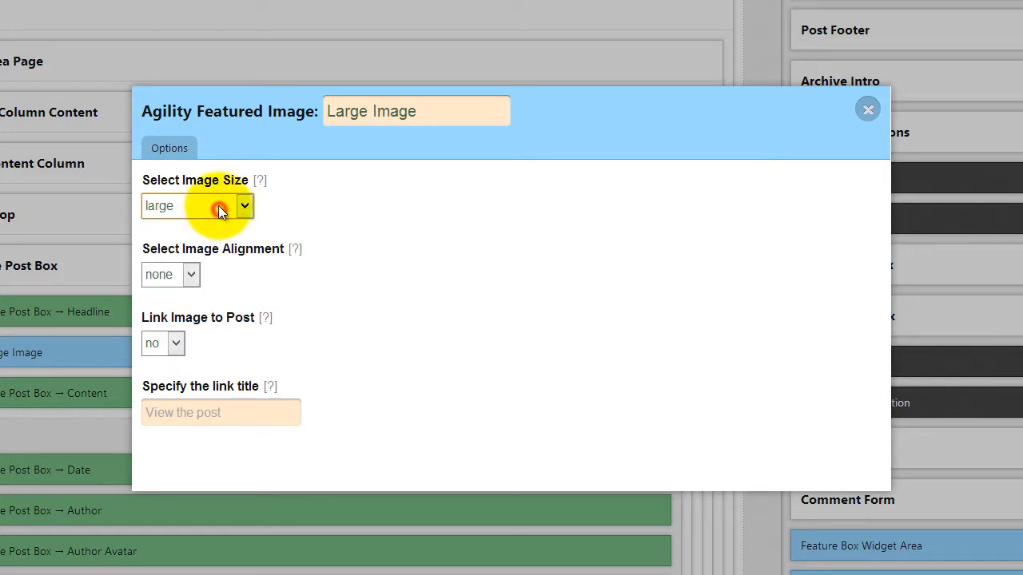
click(383, 209)
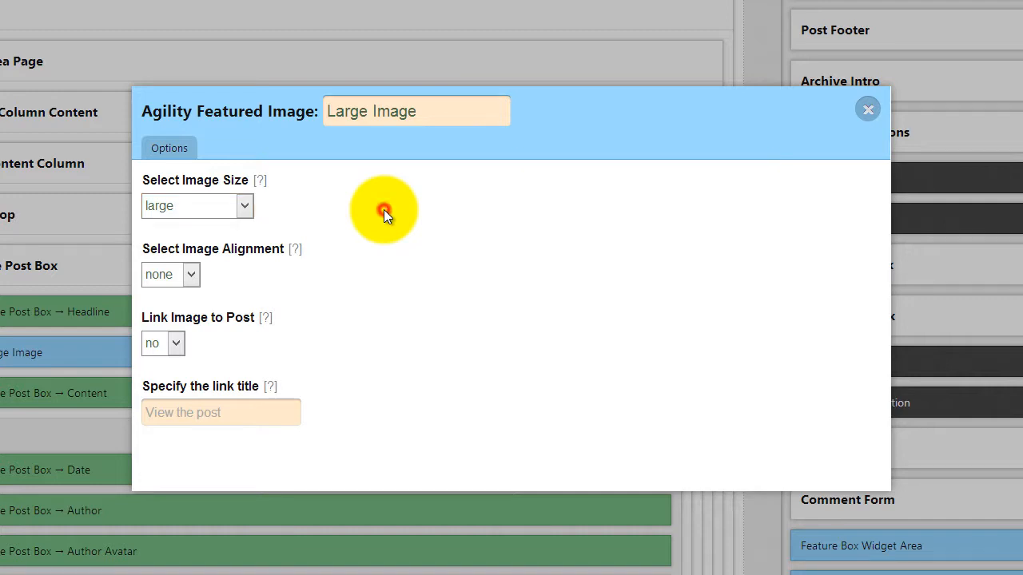
Examine the image alignment choices for the Large Image box, keeping none selected, and close its options
click(192, 274)
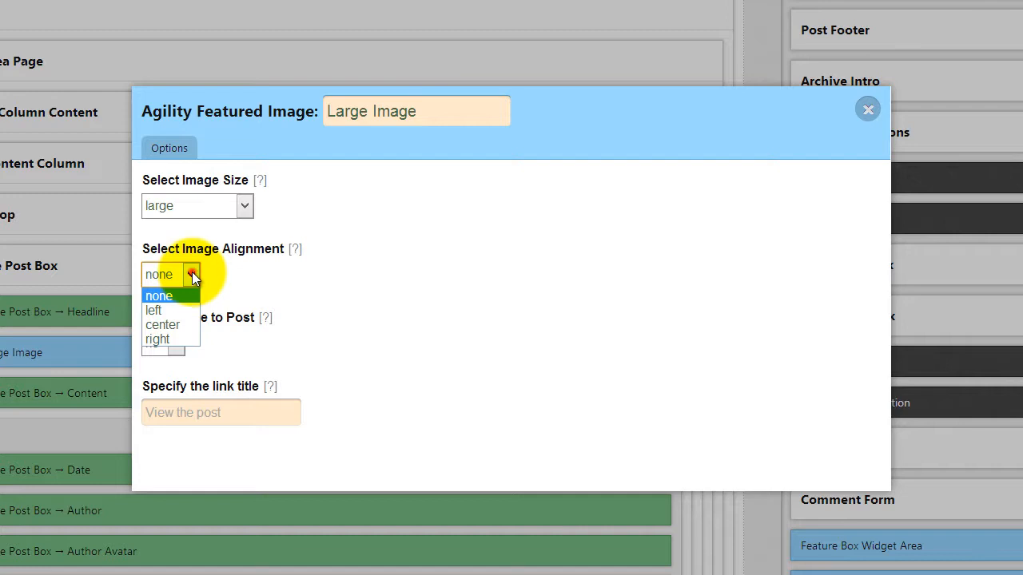
click(191, 274)
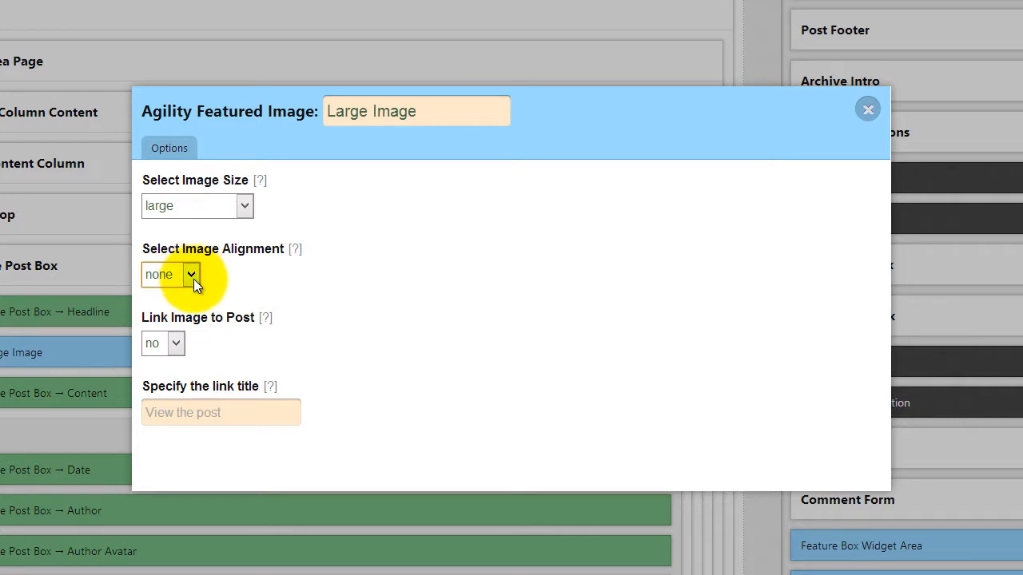
click(195, 276)
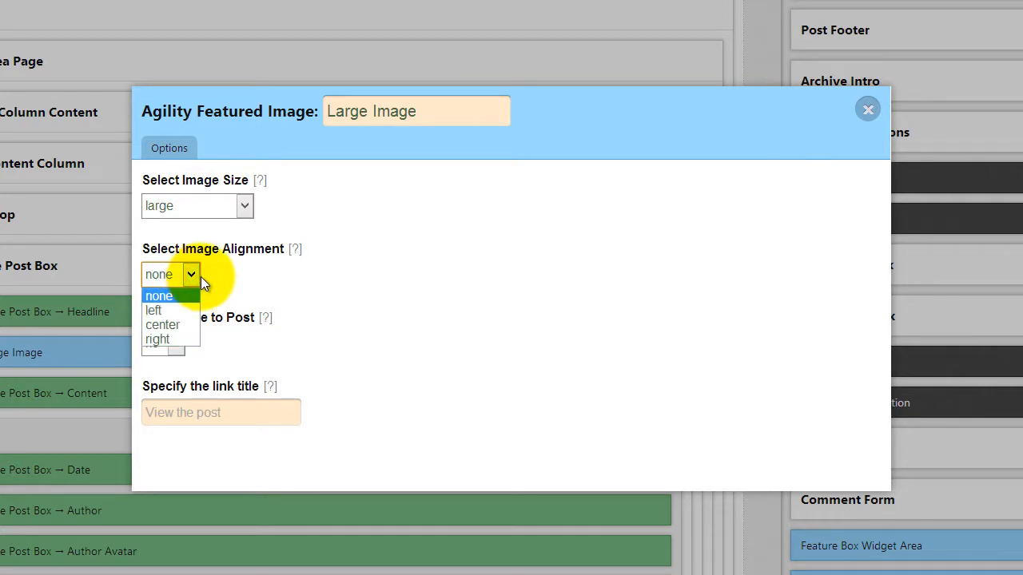
click(198, 274)
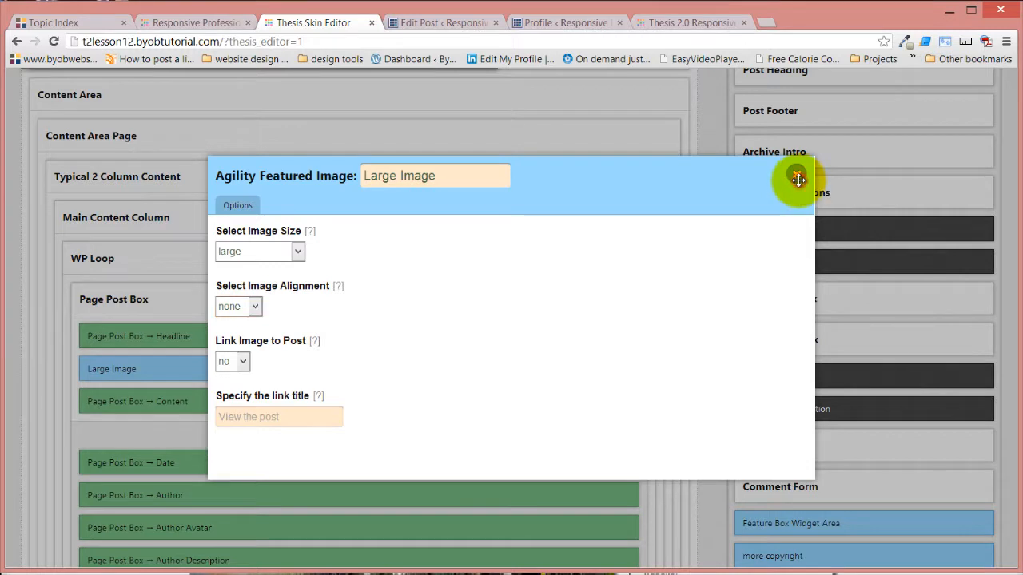
click(799, 178)
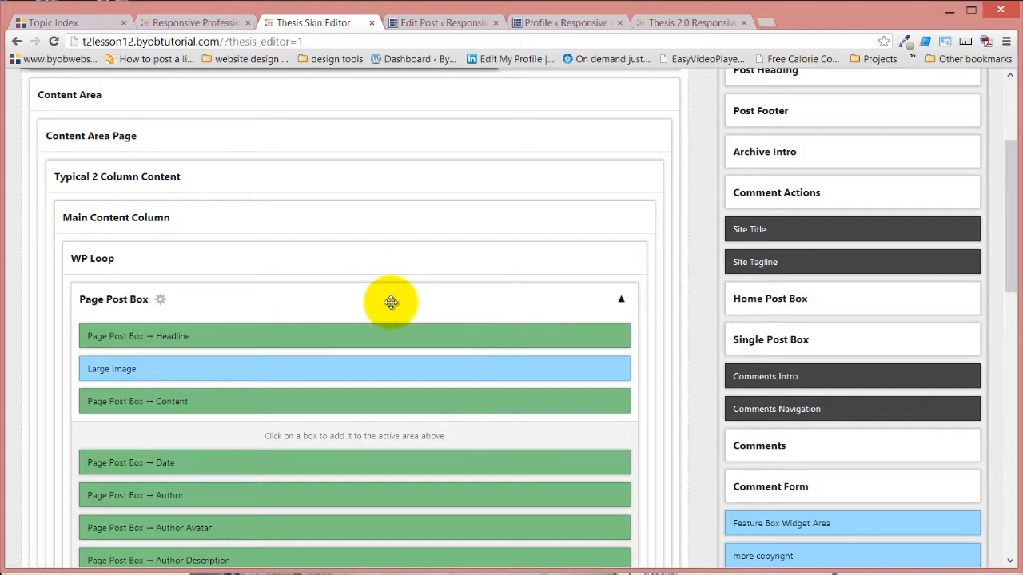
Open the Single core template and expand its Content Area down to the contents of the Single Post Box
scroll(397, 318, up, 3)
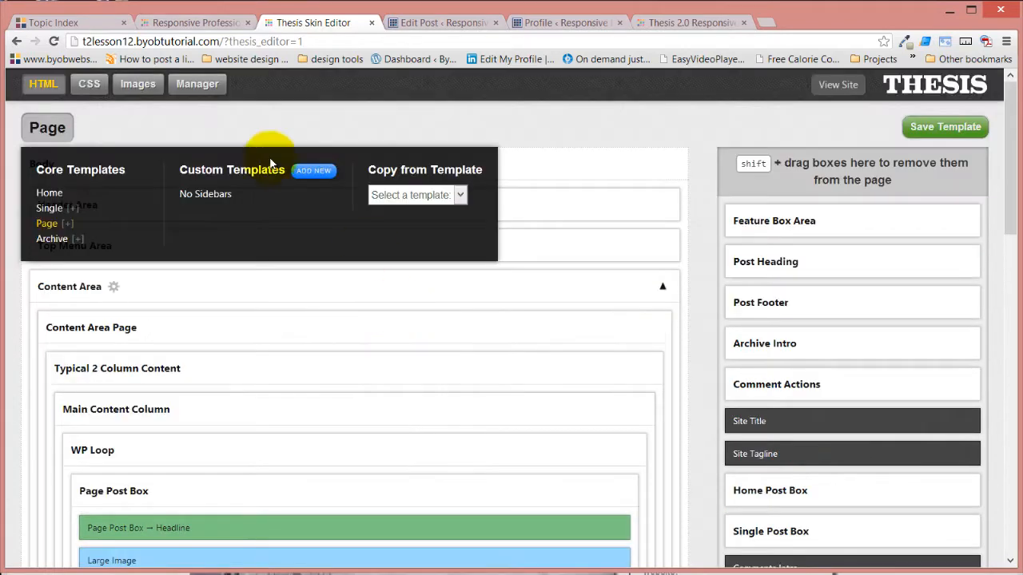
click(60, 211)
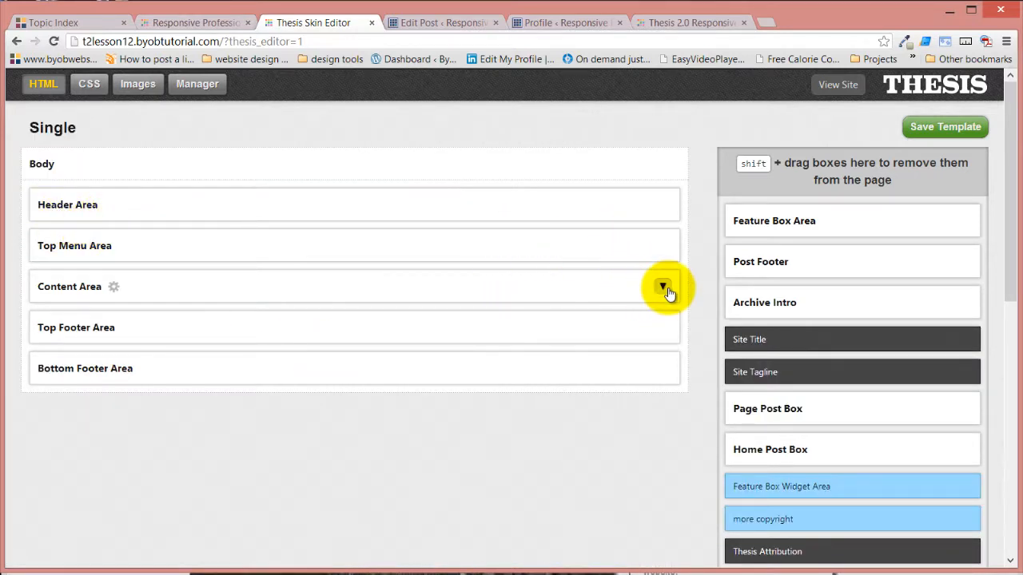
click(663, 286)
click(656, 332)
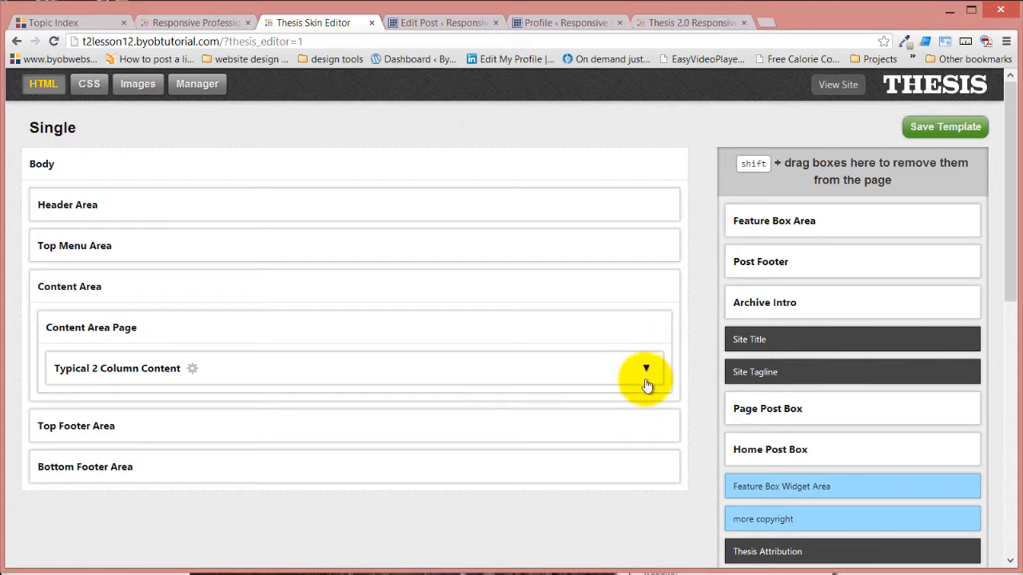
click(647, 367)
click(637, 412)
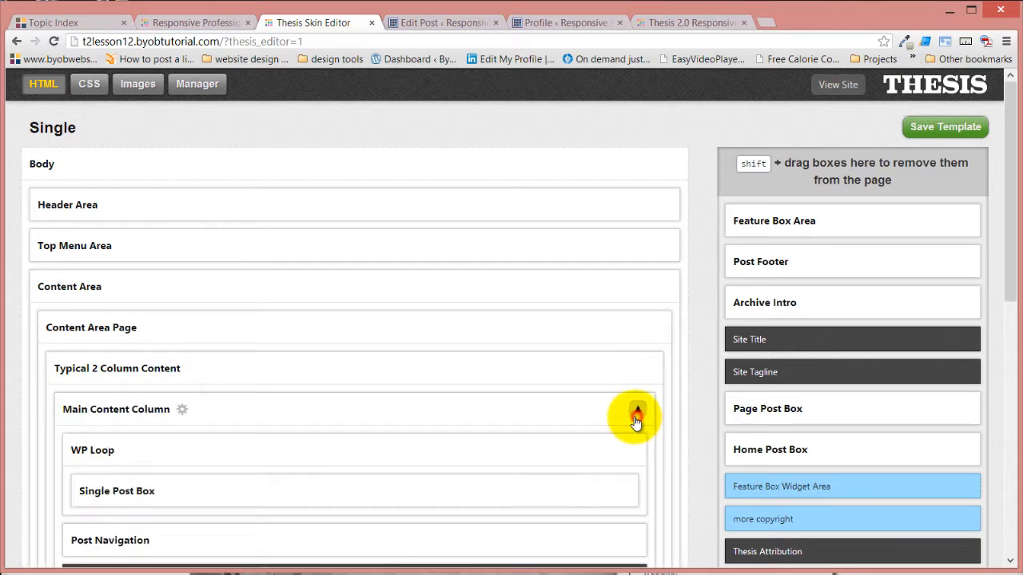
scroll(536, 383, down, 2)
mouse_move(81, 367)
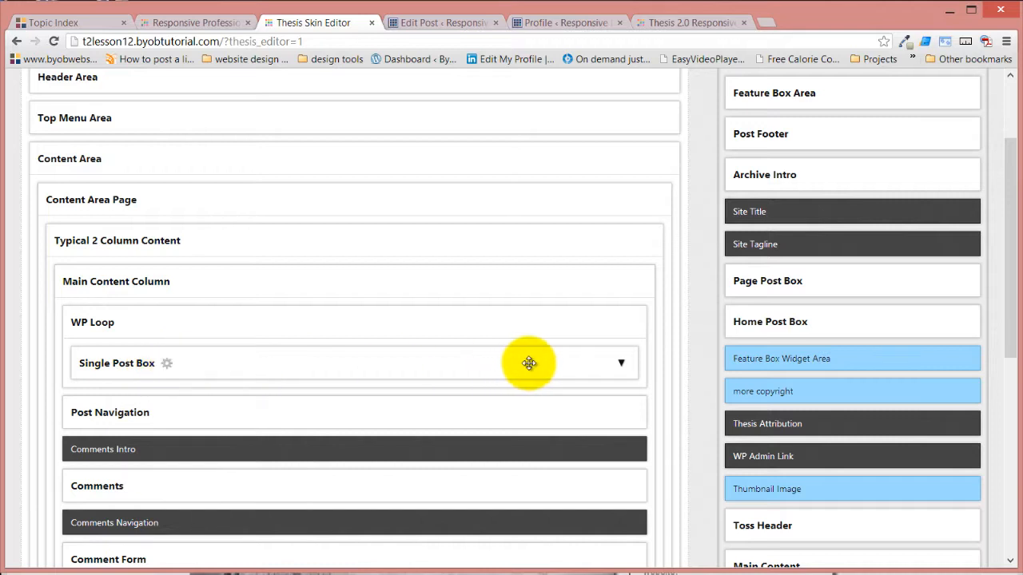
click(620, 364)
mouse_move(216, 393)
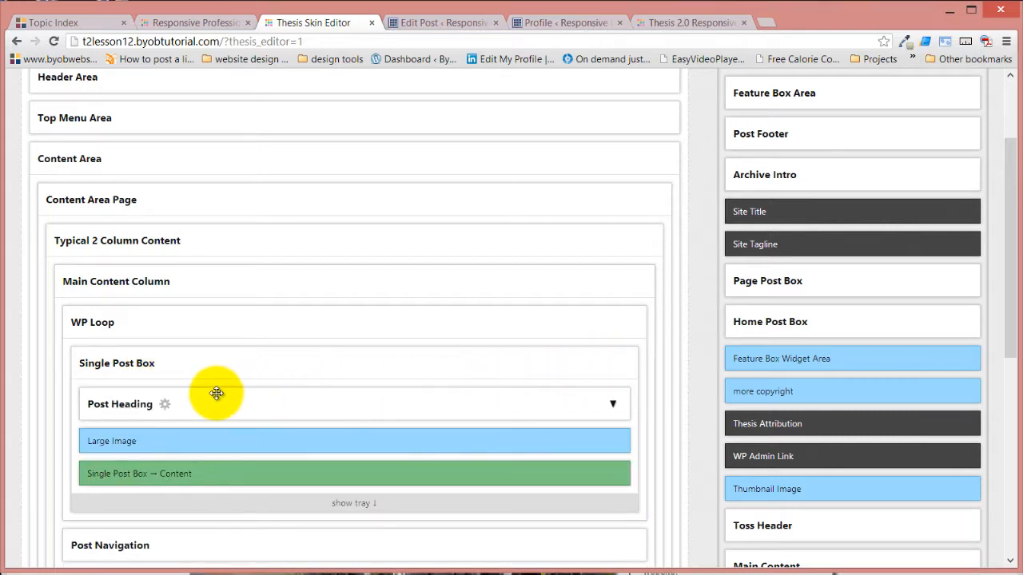
Expand the Post Heading in the Single Post Box, look over its boxes, and collapse it again
click(613, 406)
scroll(538, 391, down, 2)
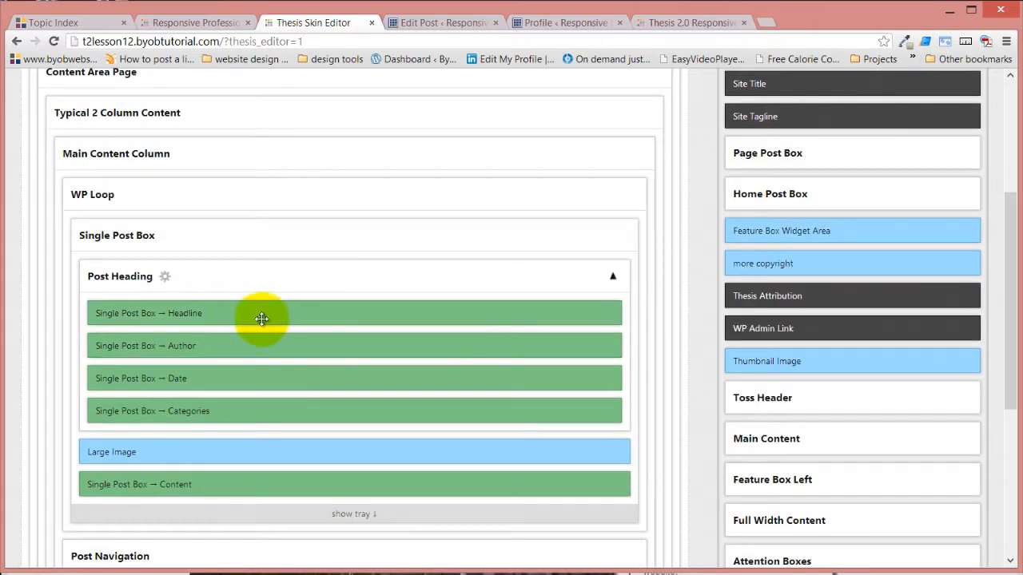
mouse_move(218, 379)
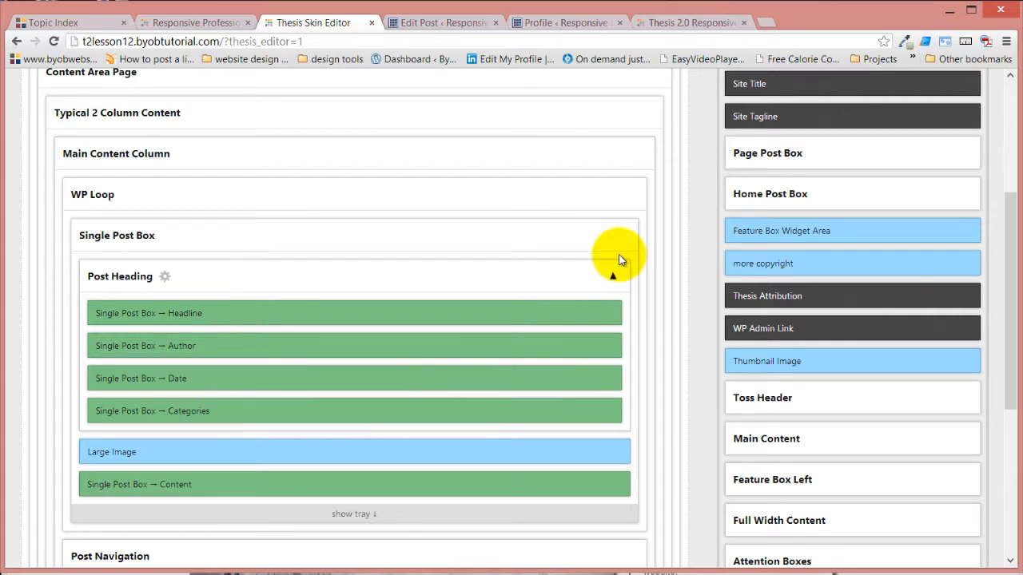
click(613, 278)
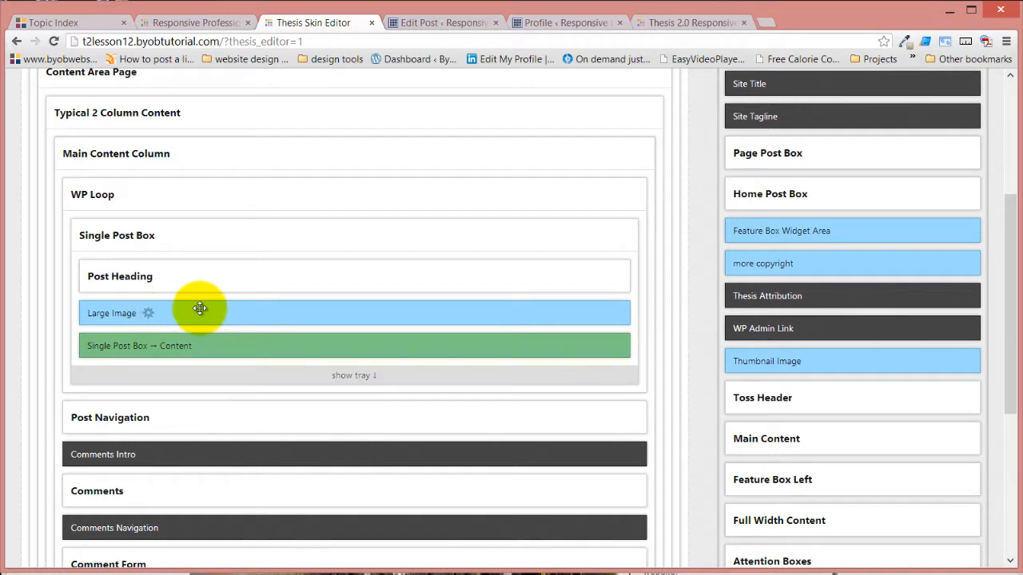
Switch to the Thesis 2.0 Responsive Skin demo site and look over the Choose the Right Architect article with its featured image
click(661, 23)
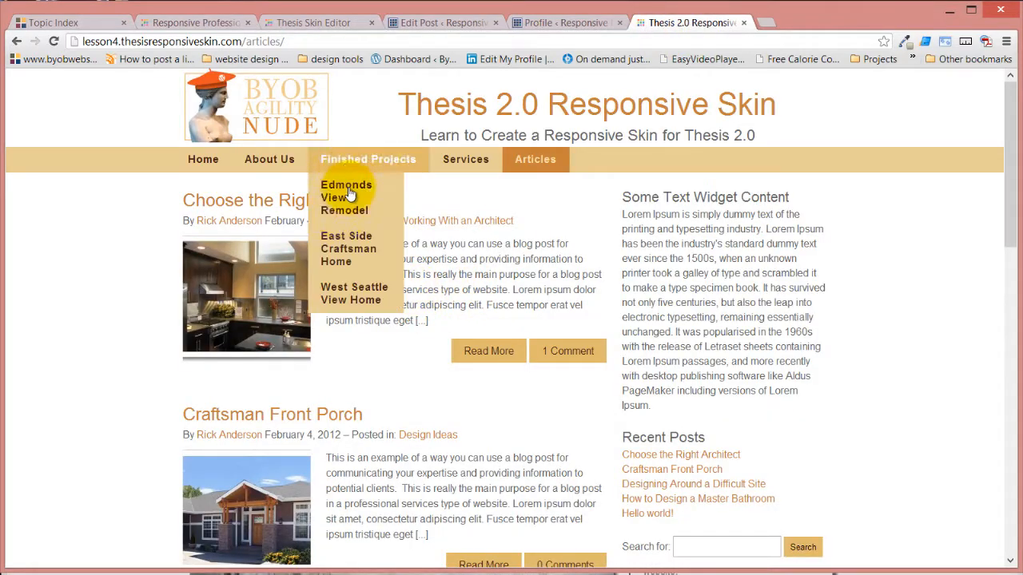
click(299, 201)
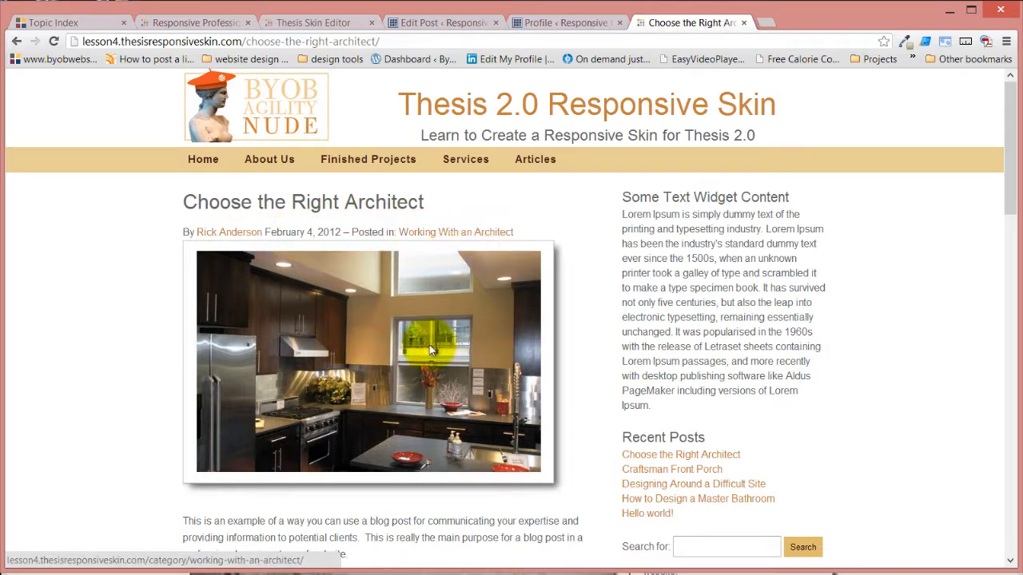
scroll(345, 423, down, 10)
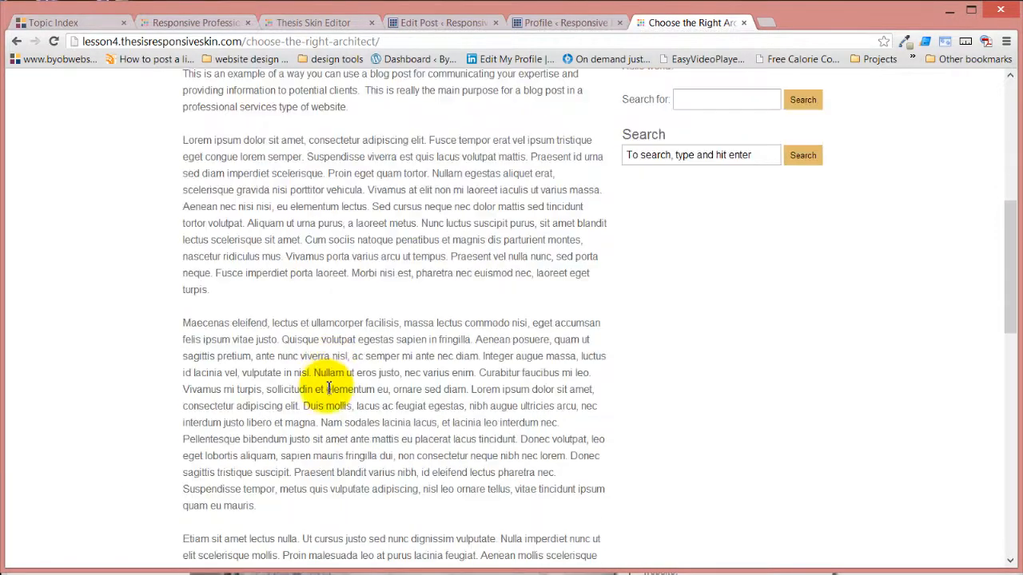
scroll(334, 370, up, 10)
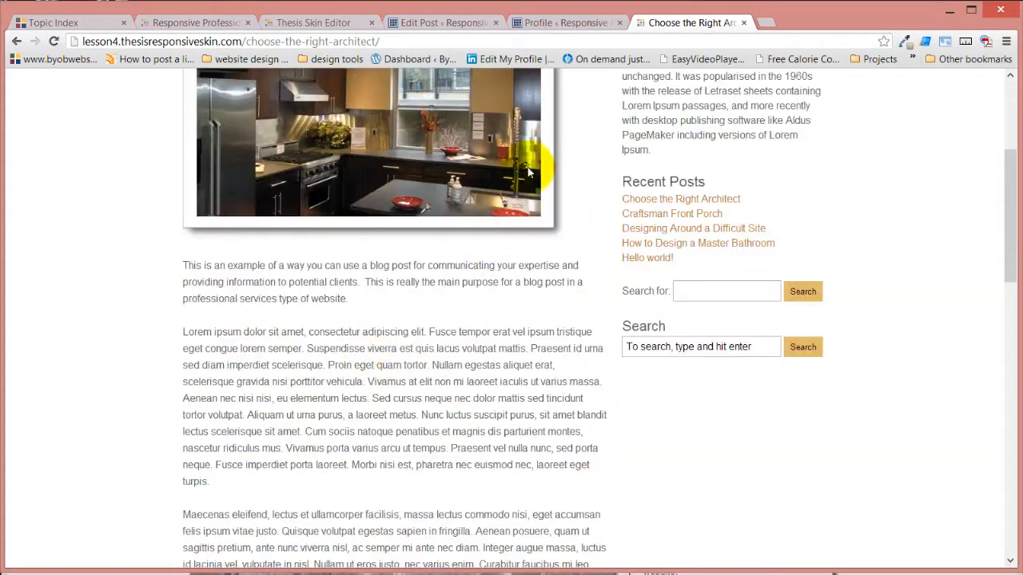
Return to the Skin Editor and switch to the Home core template
click(562, 19)
click(431, 23)
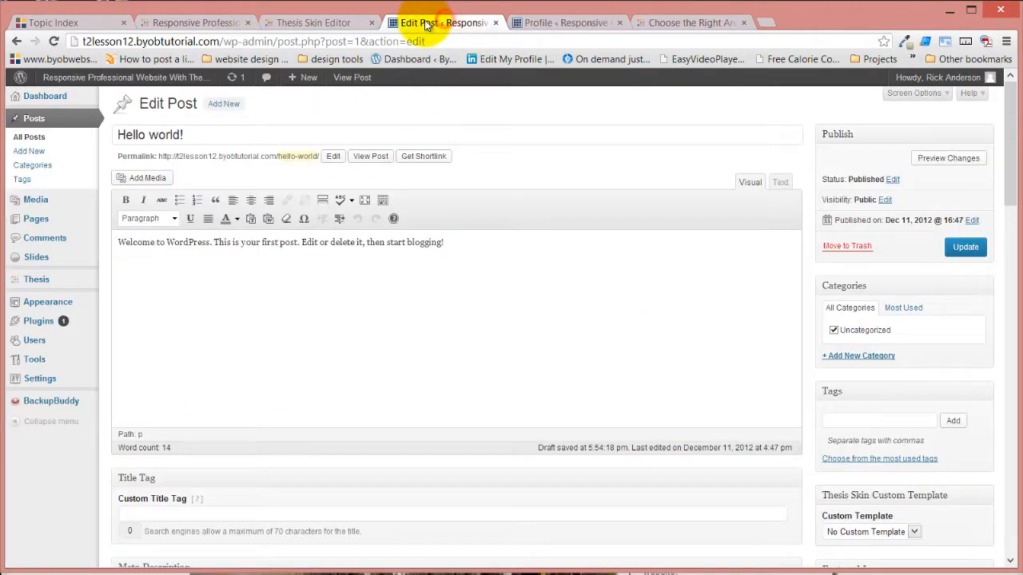
click(310, 19)
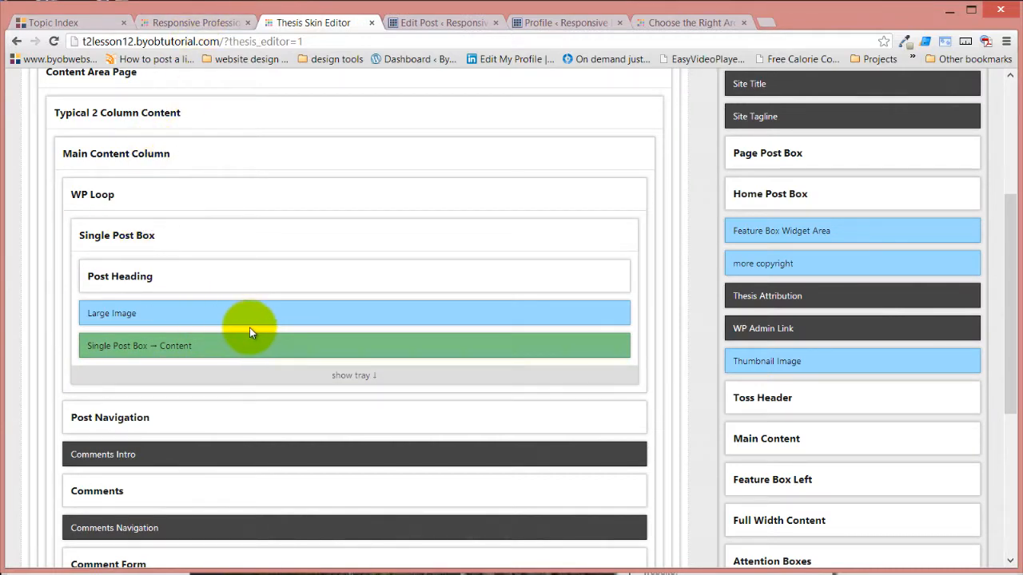
scroll(253, 321, up, 3)
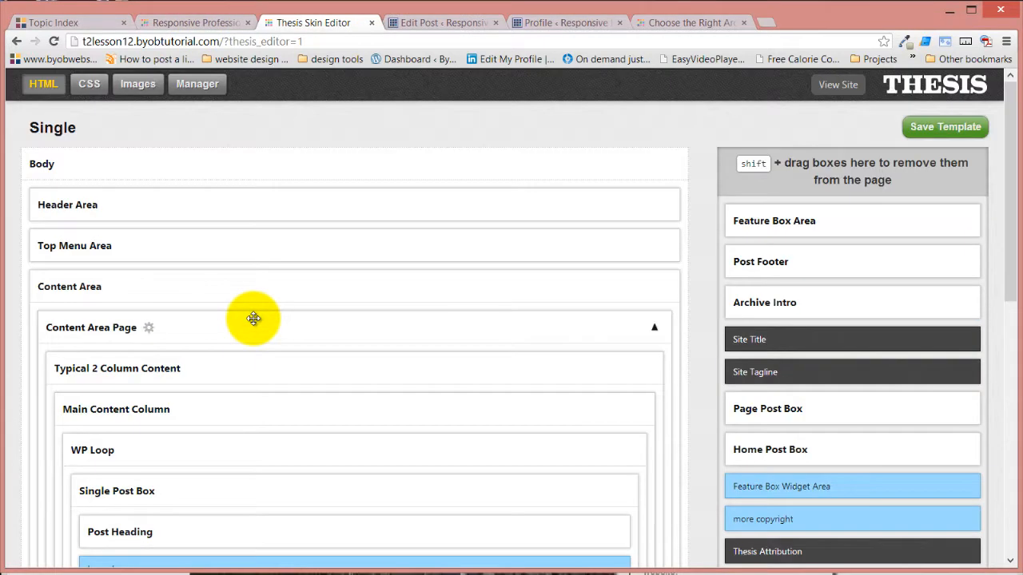
click(49, 121)
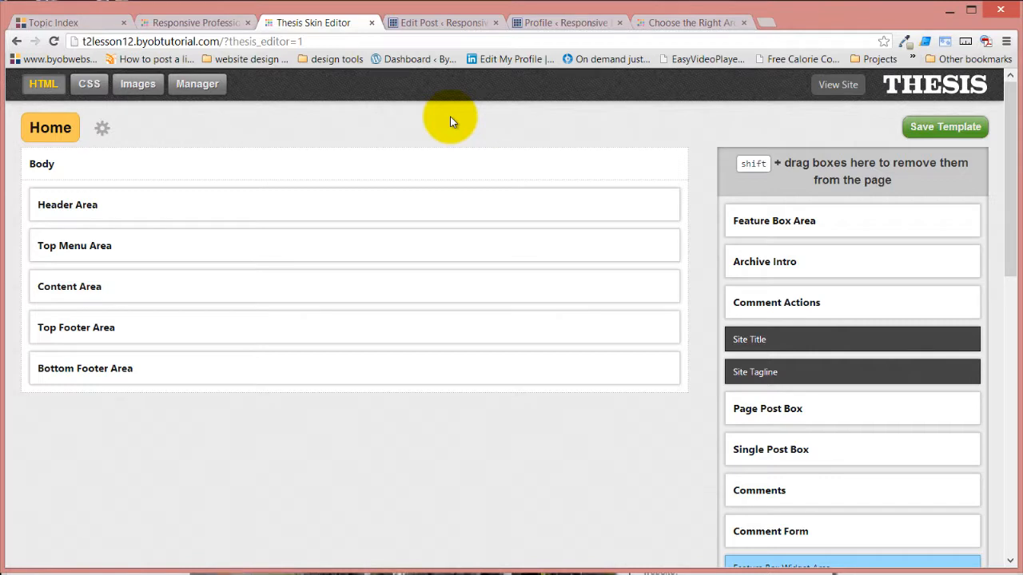
Expand the Home template's Content Area down to the contents of the Home Post Box
click(663, 286)
click(655, 327)
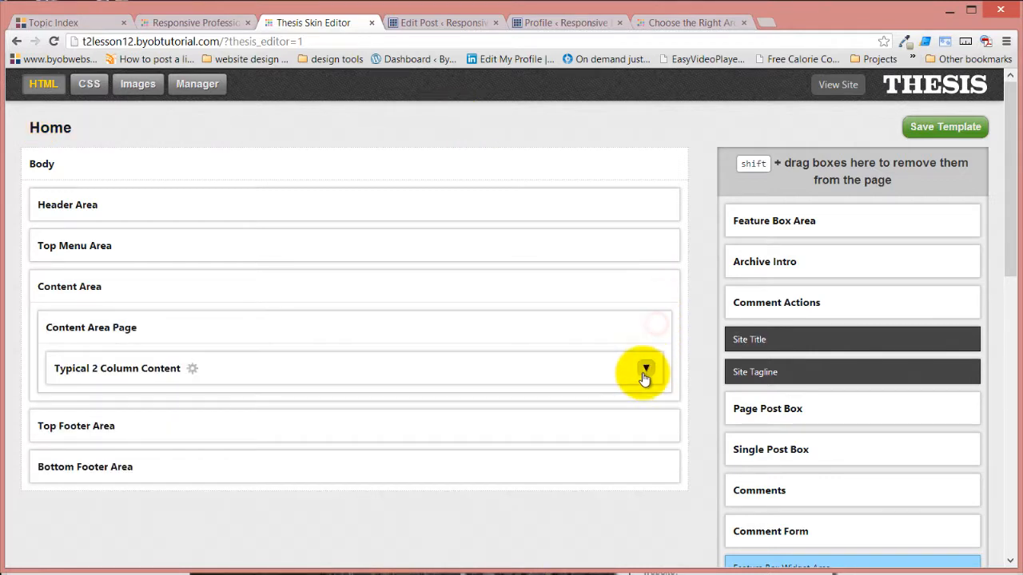
click(645, 368)
click(639, 409)
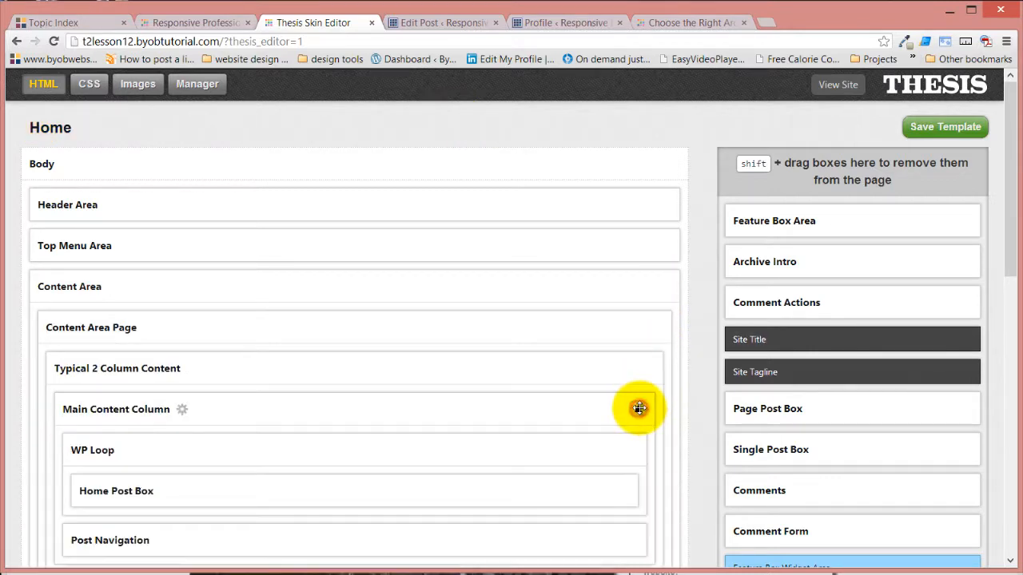
scroll(605, 392, down, 2)
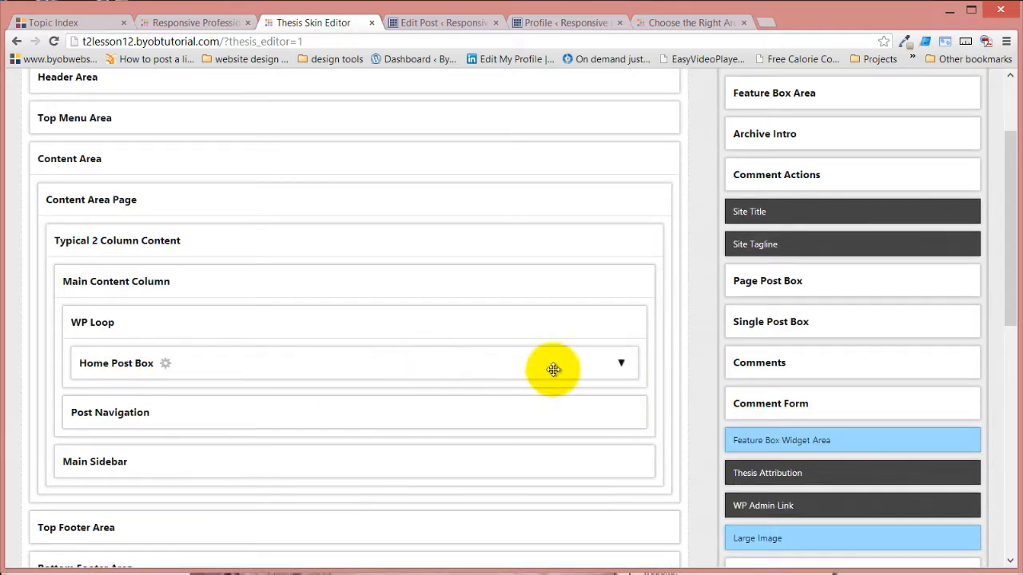
click(627, 367)
click(624, 366)
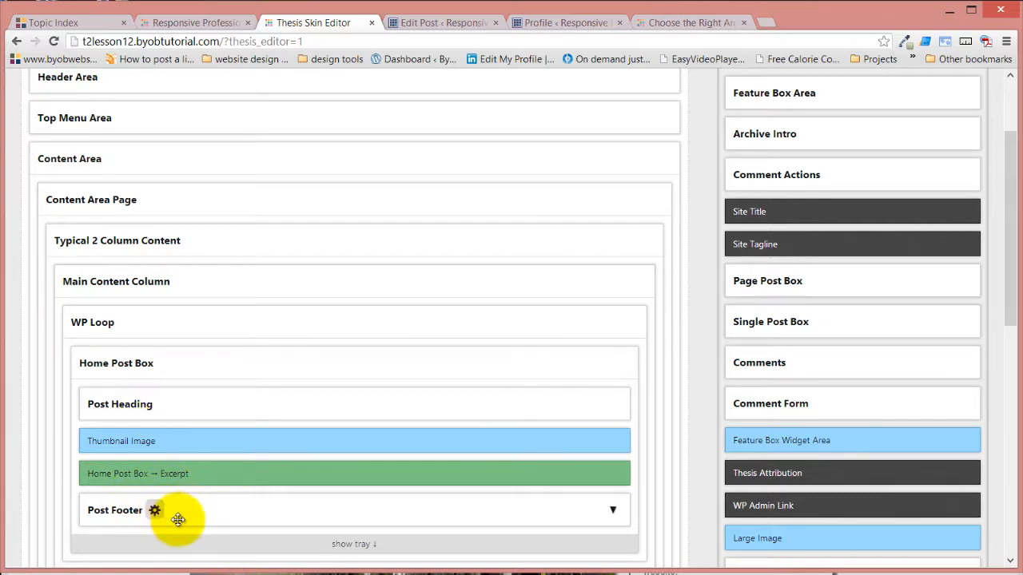
Look over the Home Post Box's Post Heading contents and examine the Thumbnail Image box's options, closing both
click(613, 406)
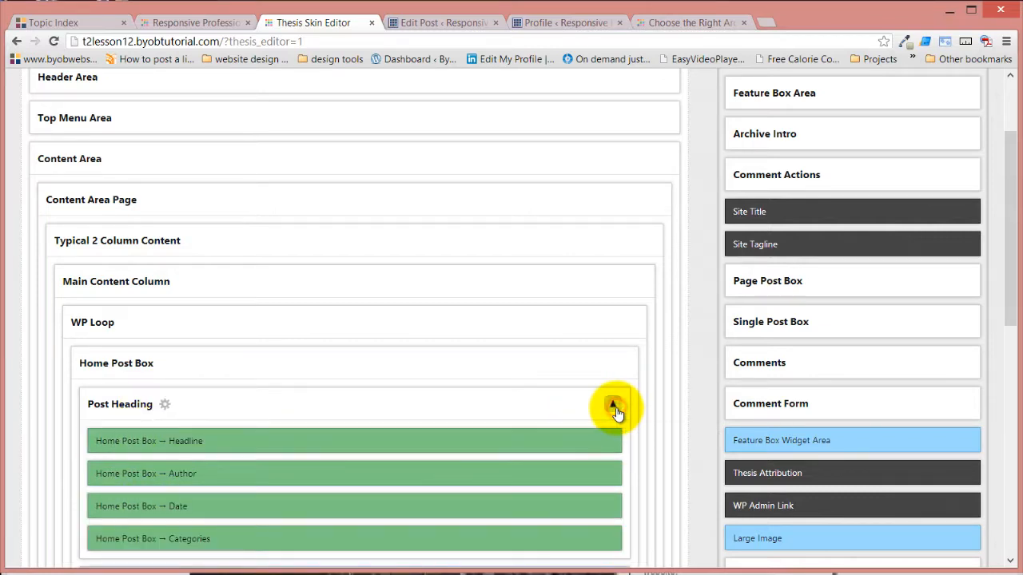
scroll(283, 442, down, 3)
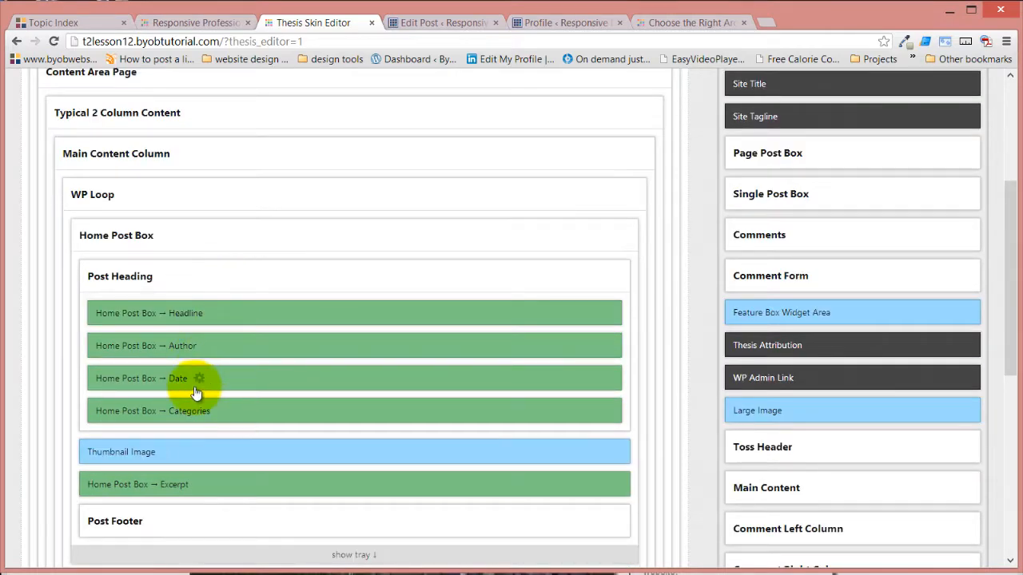
click(611, 279)
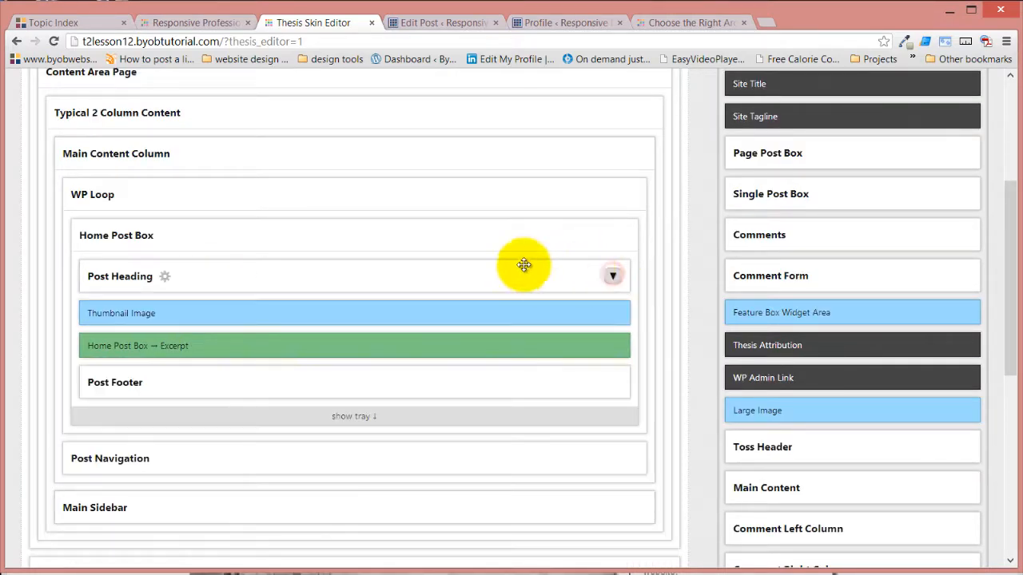
click(168, 314)
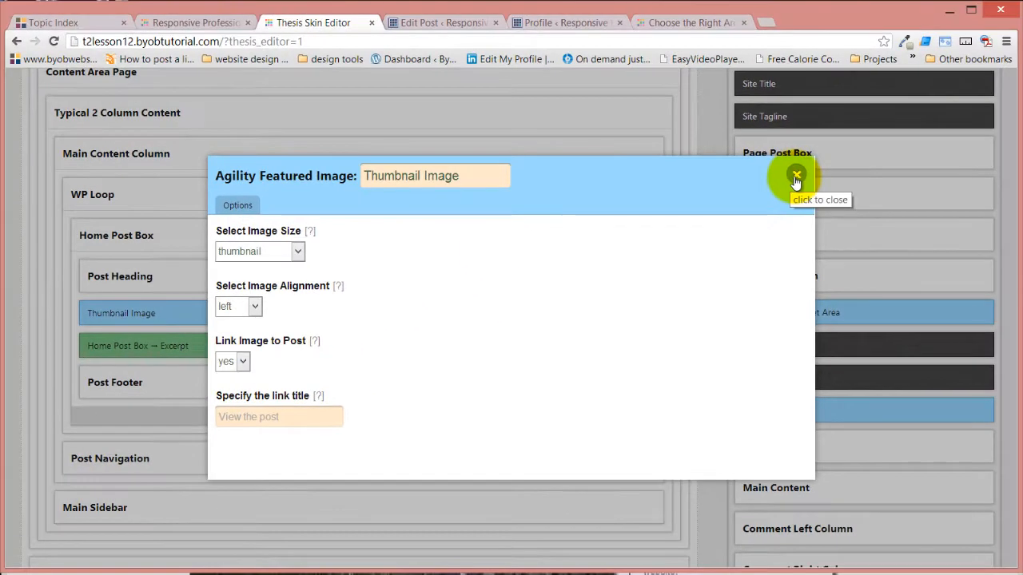
click(867, 109)
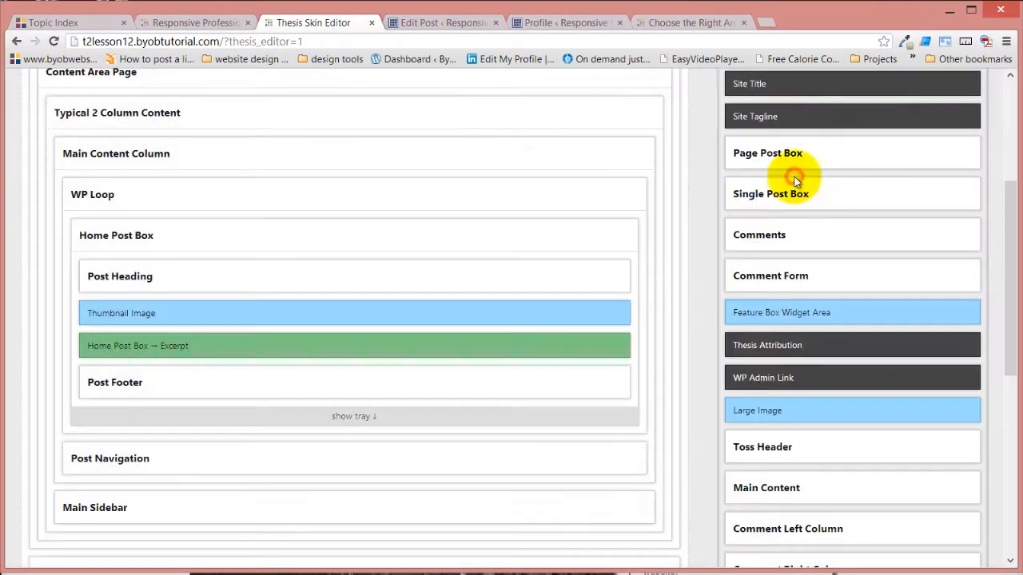
Expand the Home Post Box's Post Footer and examine the Read More Link box's options, closing them without changes
mouse_move(194, 354)
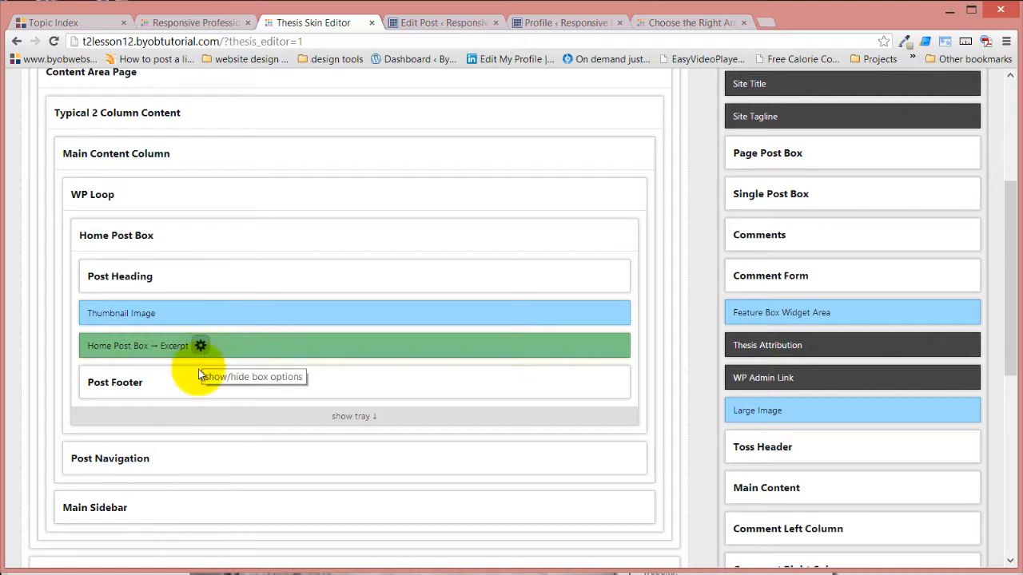
click(613, 382)
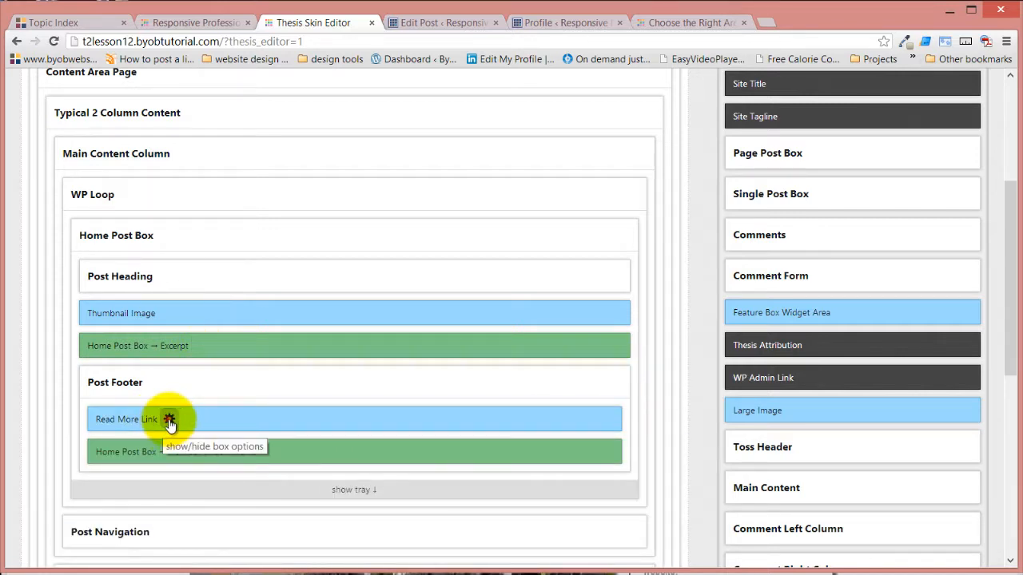
click(169, 419)
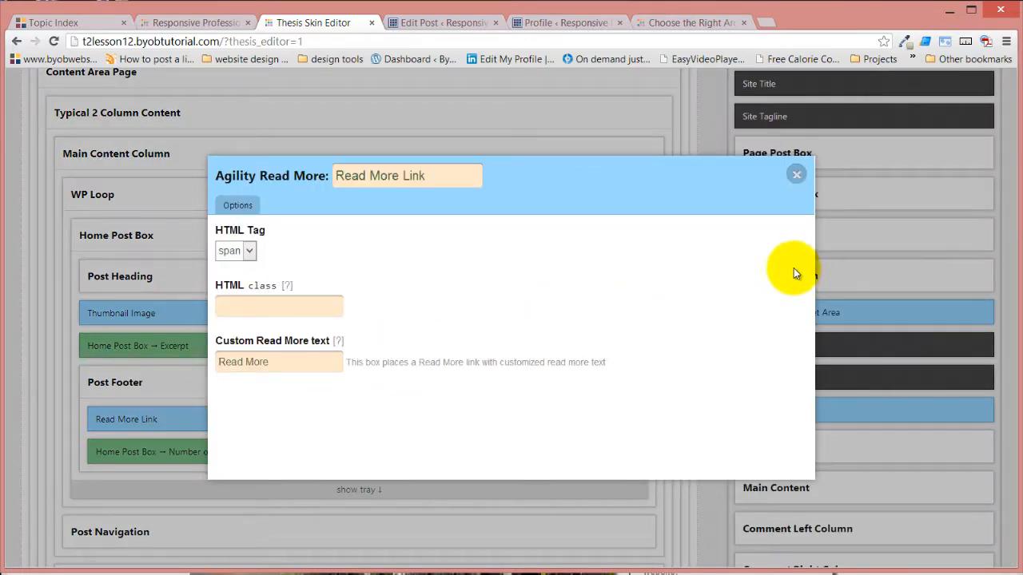
click(795, 174)
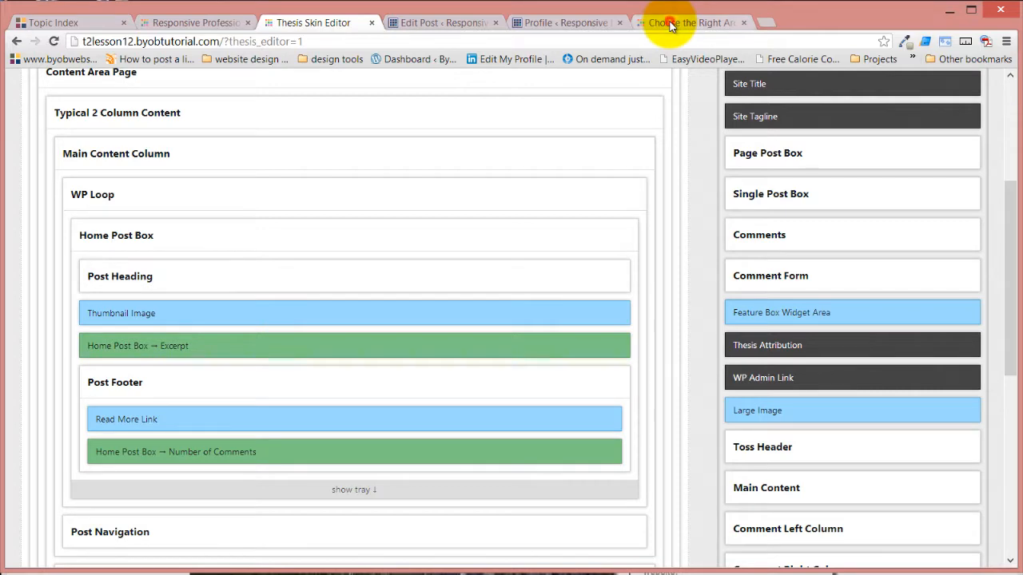
Switch to the Thesis 2.0 Responsive Skin demo site and look over the post teasers on its Articles page
click(670, 26)
scroll(527, 200, up, 5)
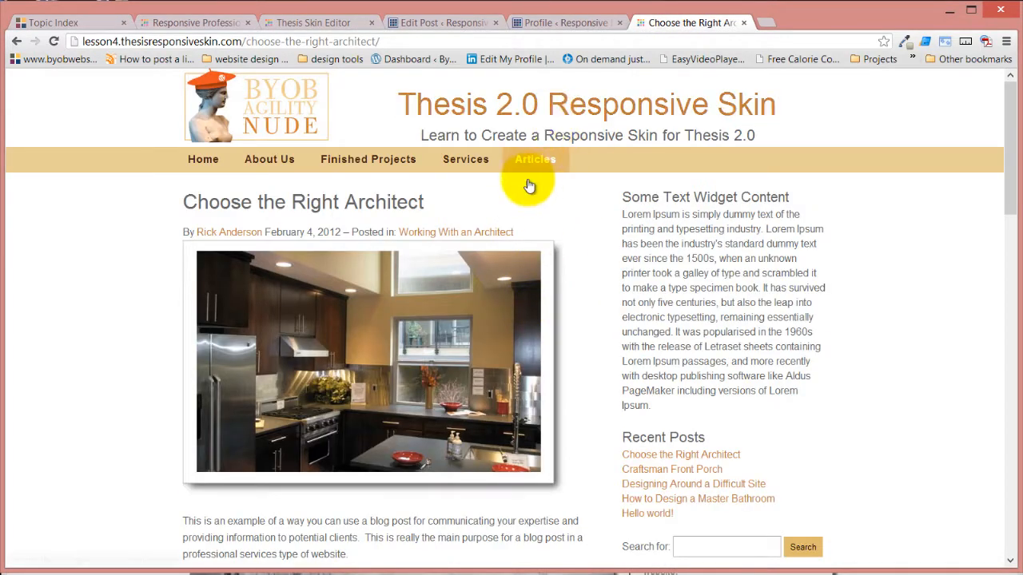
click(534, 165)
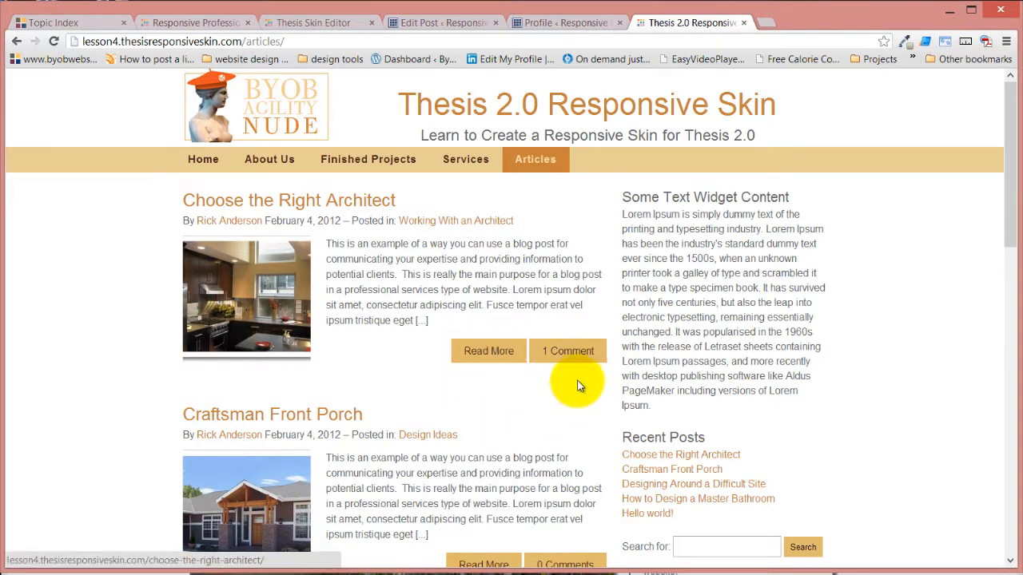
scroll(481, 413, down, 2)
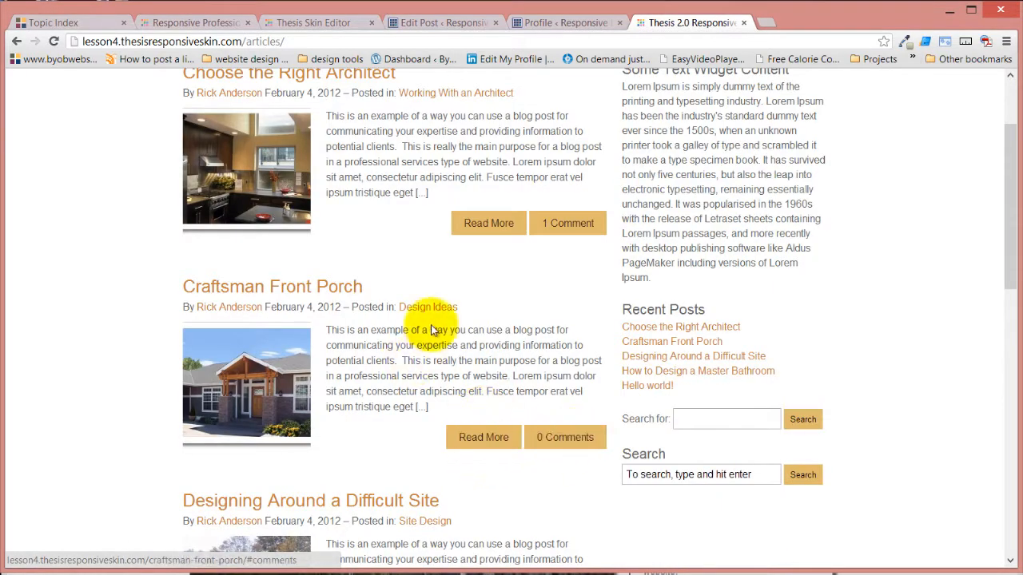
scroll(422, 326, up, 2)
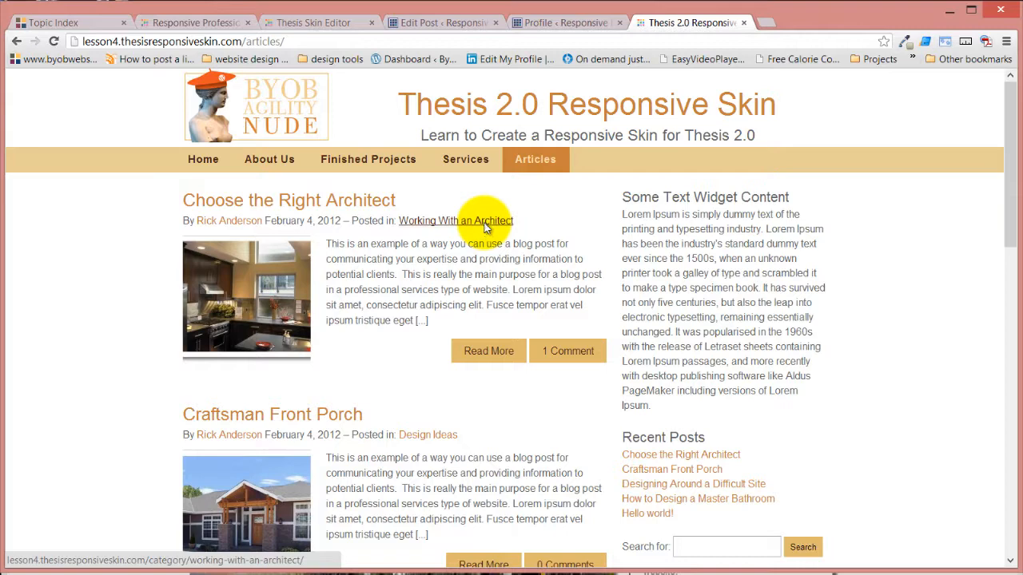
Open the author archive from the Choose the Right Architect teaser and look over its post listings and thumbnails
click(237, 228)
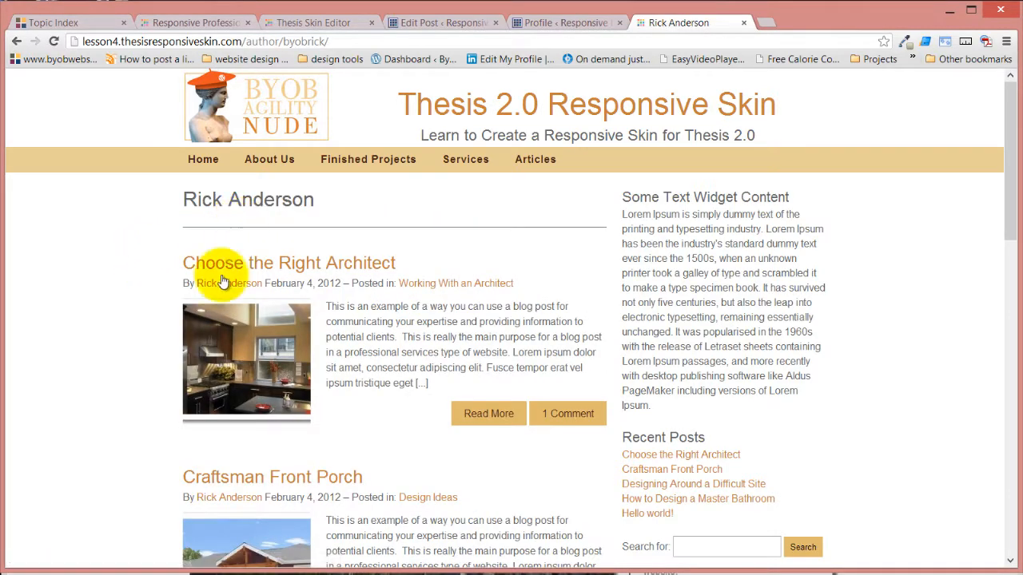
scroll(80, 349, down, 3)
scroll(80, 350, down, 7)
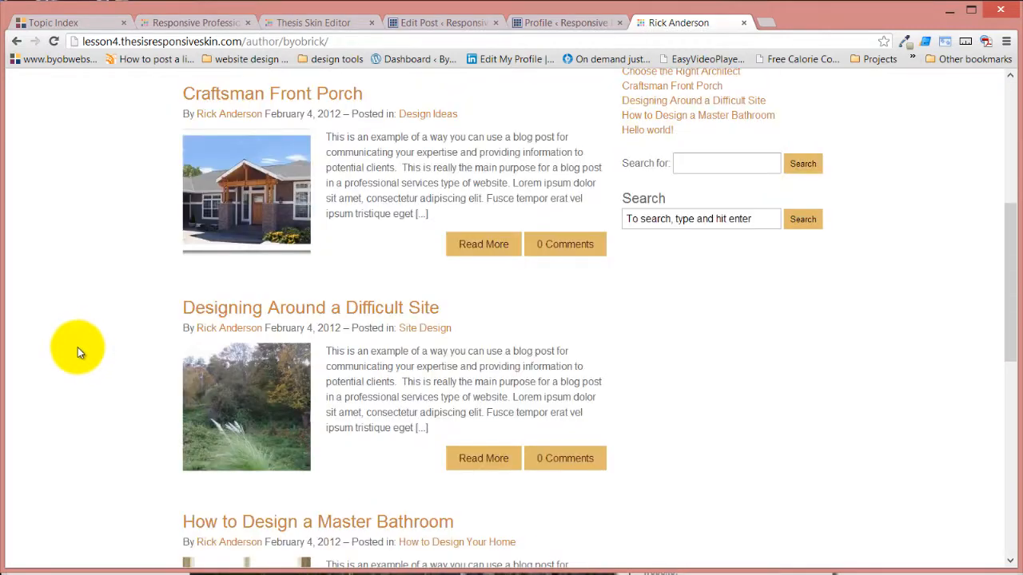
scroll(78, 348, down, 2)
scroll(78, 348, up, 9)
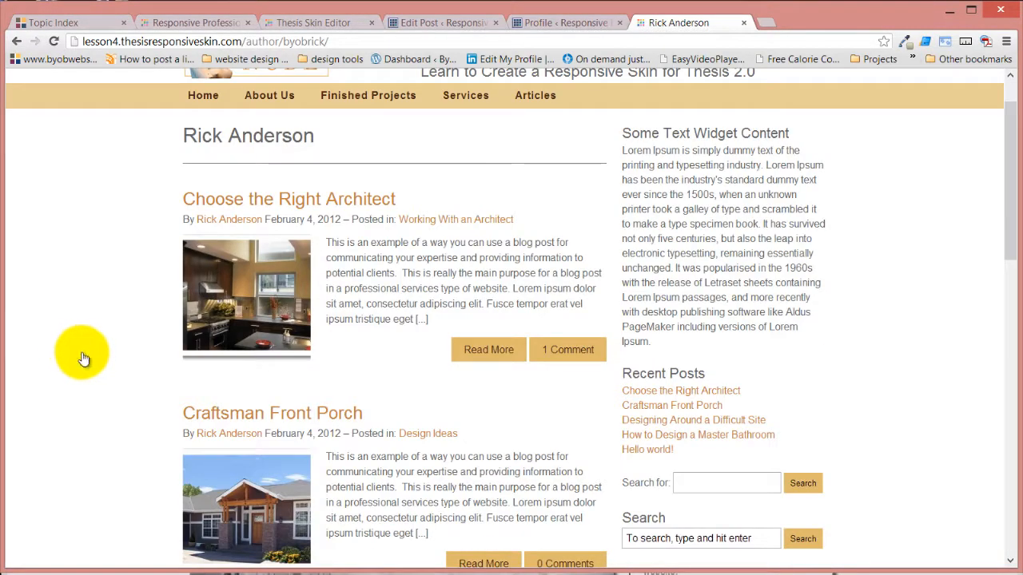
scroll(112, 374, down, 3)
scroll(104, 377, down, 4)
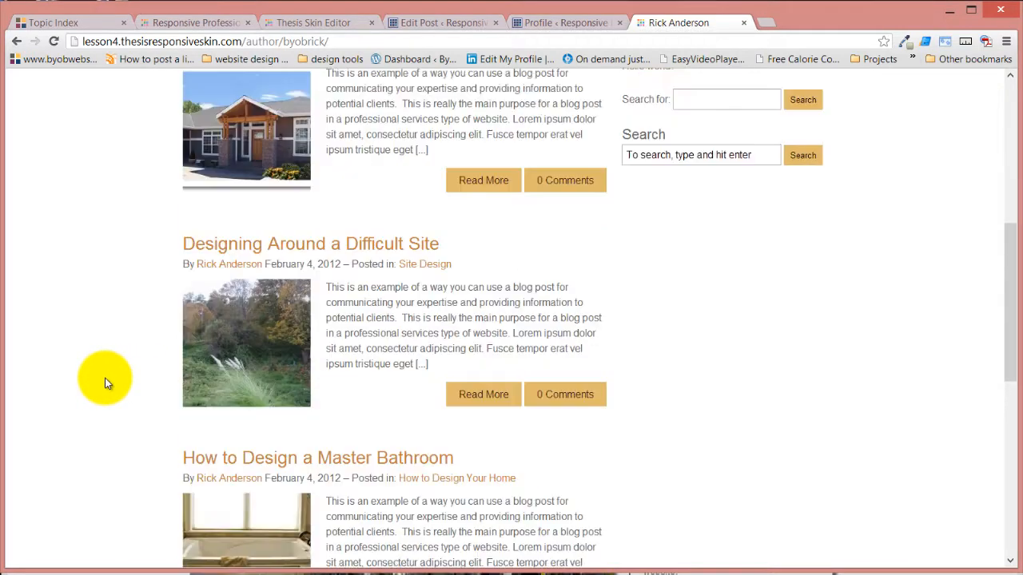
scroll(105, 380, up, 7)
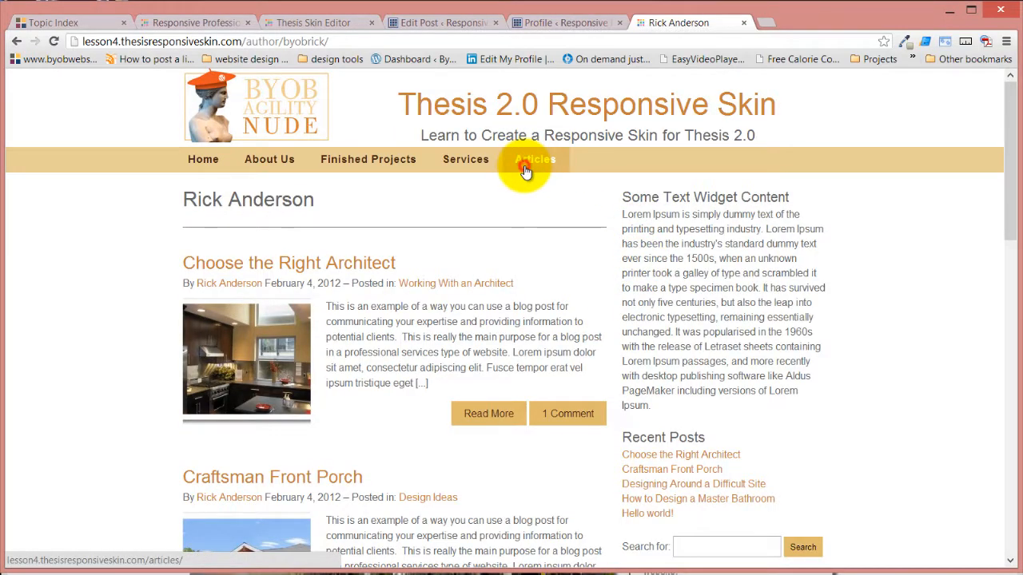
Return to the Articles page and look over the Working With an Architect category archive
click(522, 164)
scroll(250, 491, down, 3)
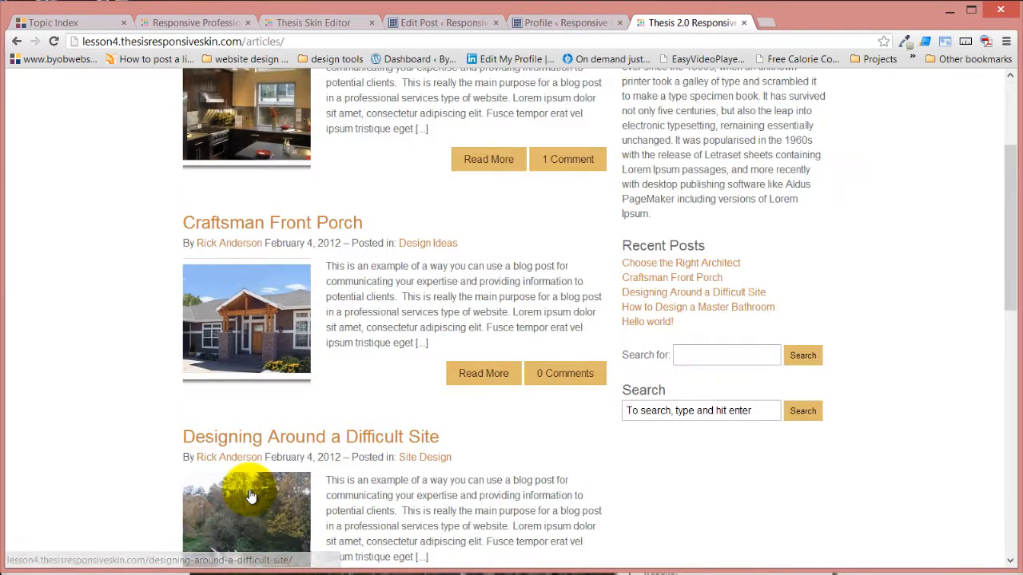
scroll(259, 499, up, 3)
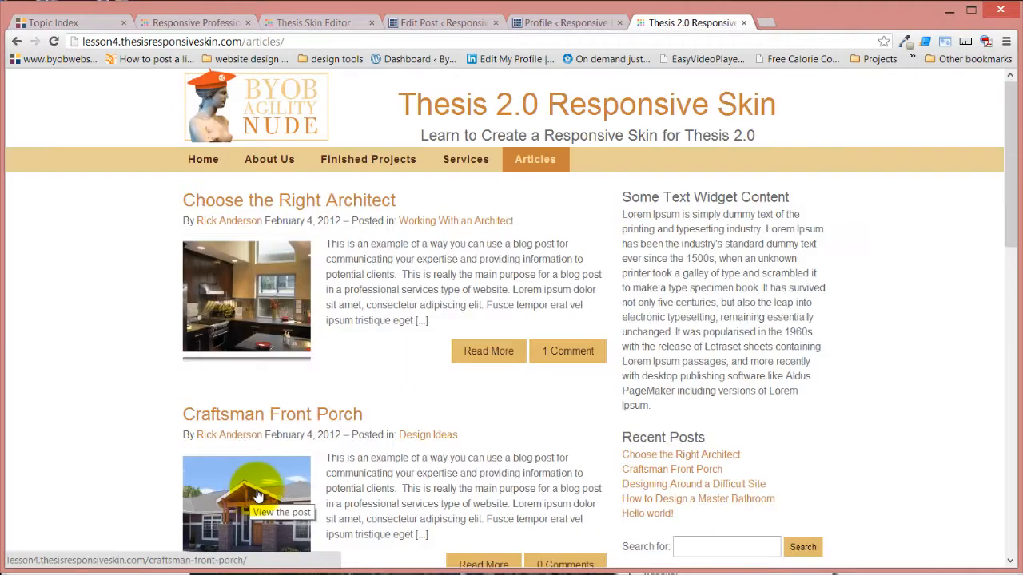
click(462, 224)
scroll(376, 316, down, 5)
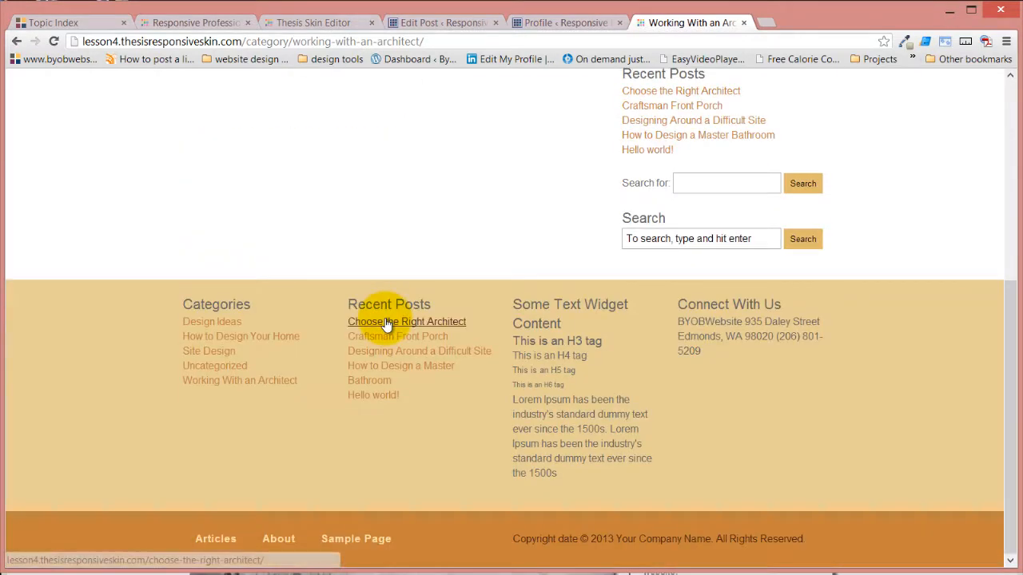
scroll(386, 323, up, 5)
scroll(560, 240, up, 1)
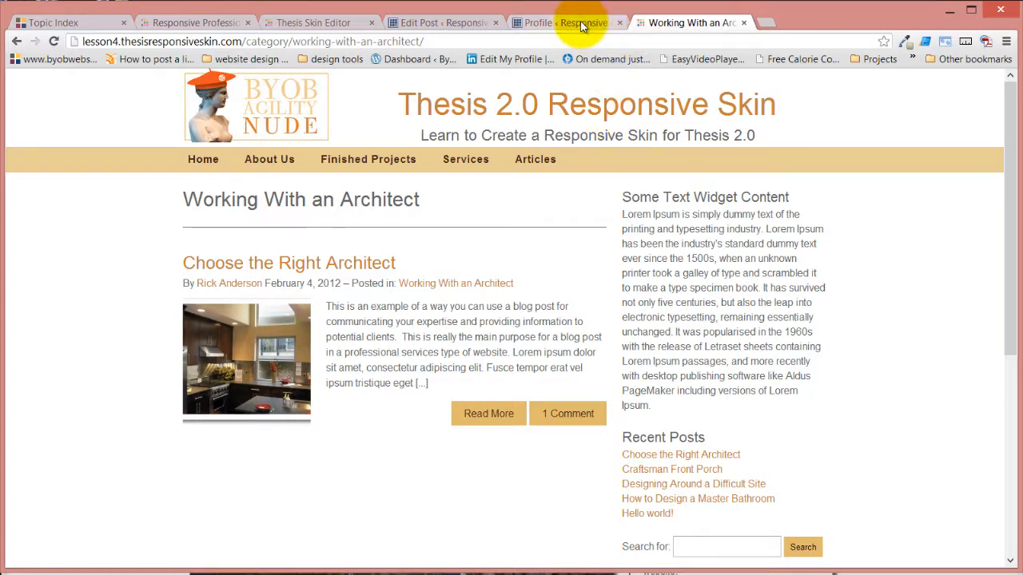
Return to the Skin Editor and examine the Read More Link box's HTML tag choices
click(324, 22)
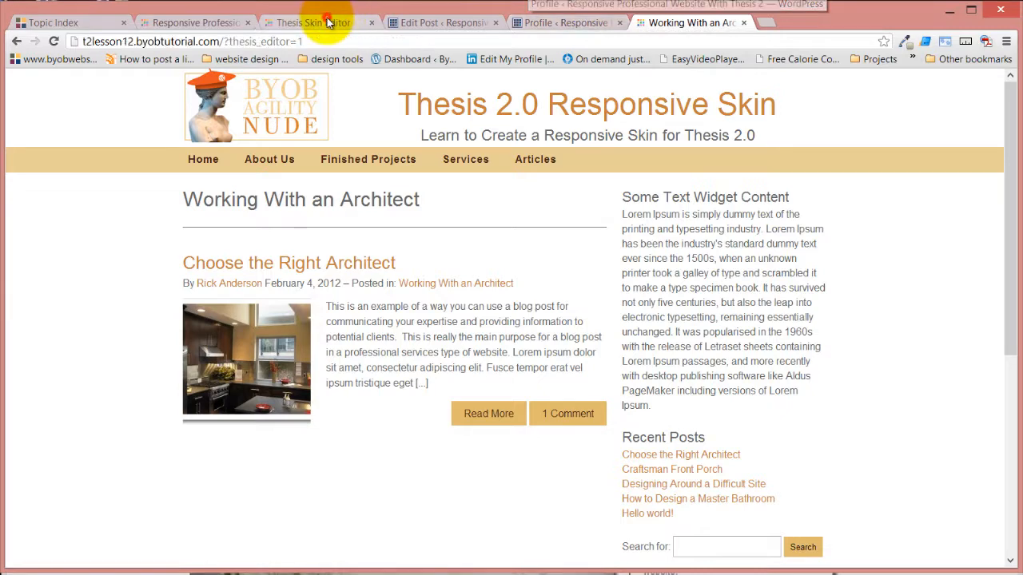
click(171, 417)
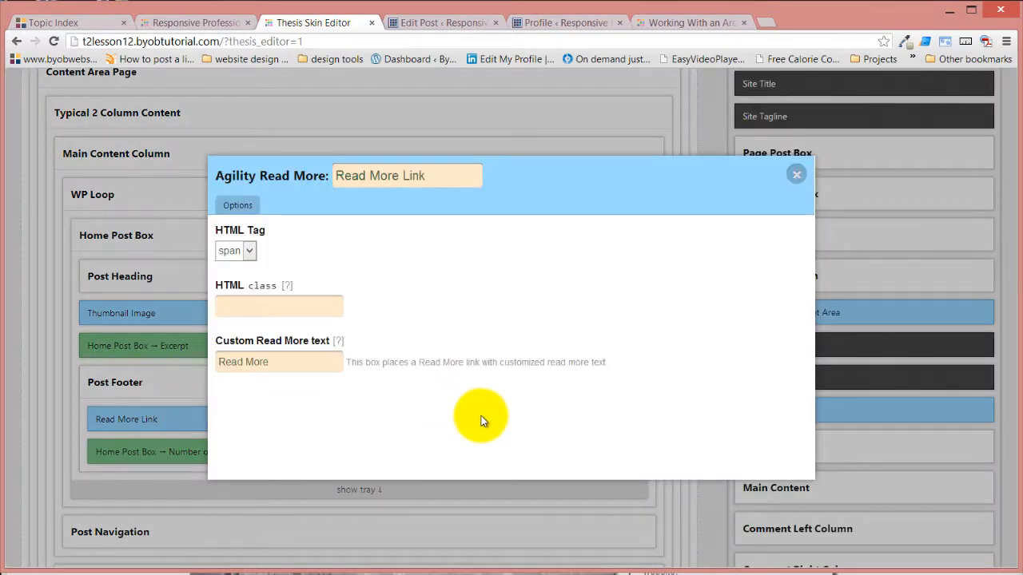
click(247, 251)
click(249, 251)
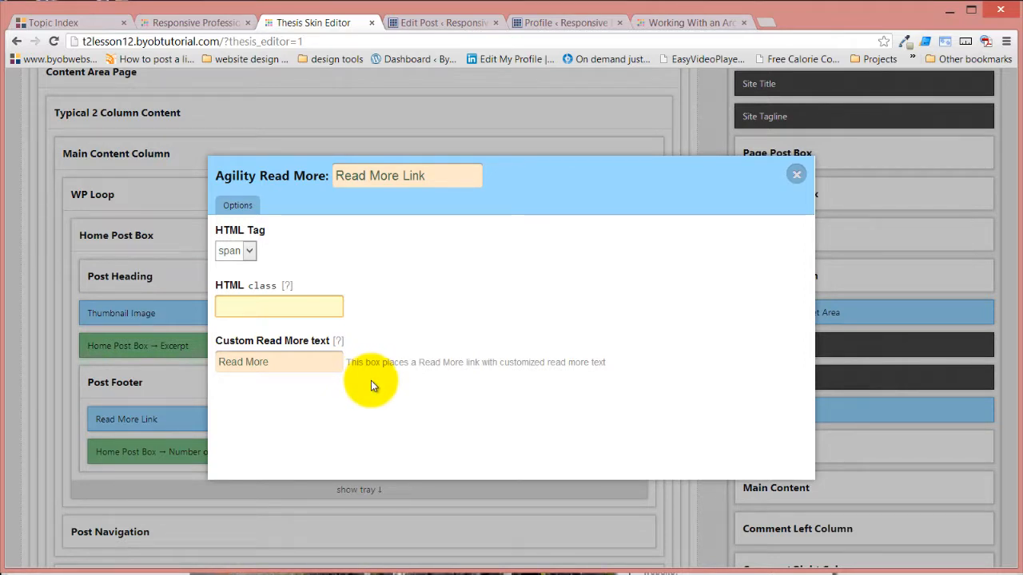
Check the demo site's Working With an Architect archive again and come back to the Read More Link options in the Skin Editor
click(690, 26)
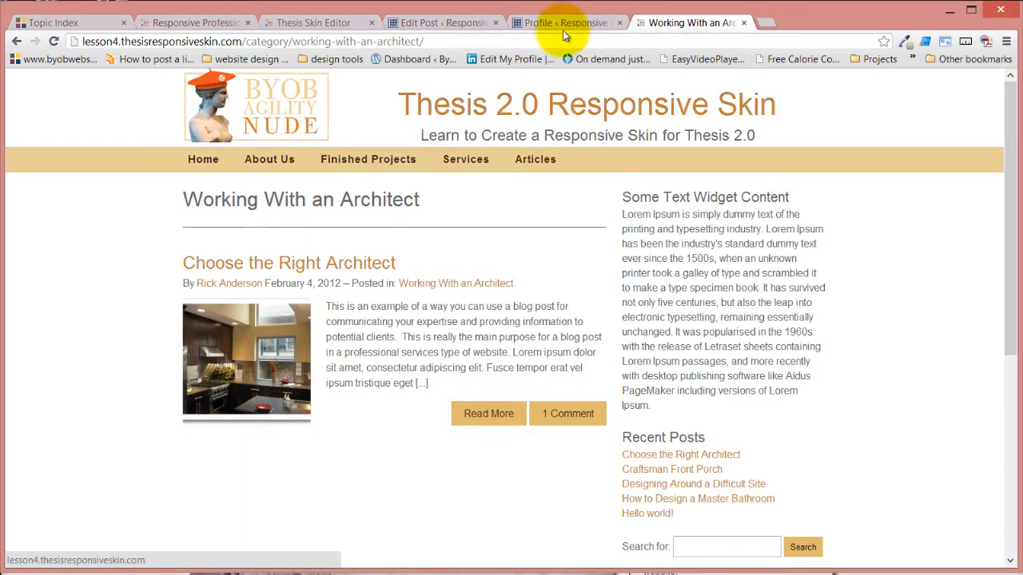
click(582, 20)
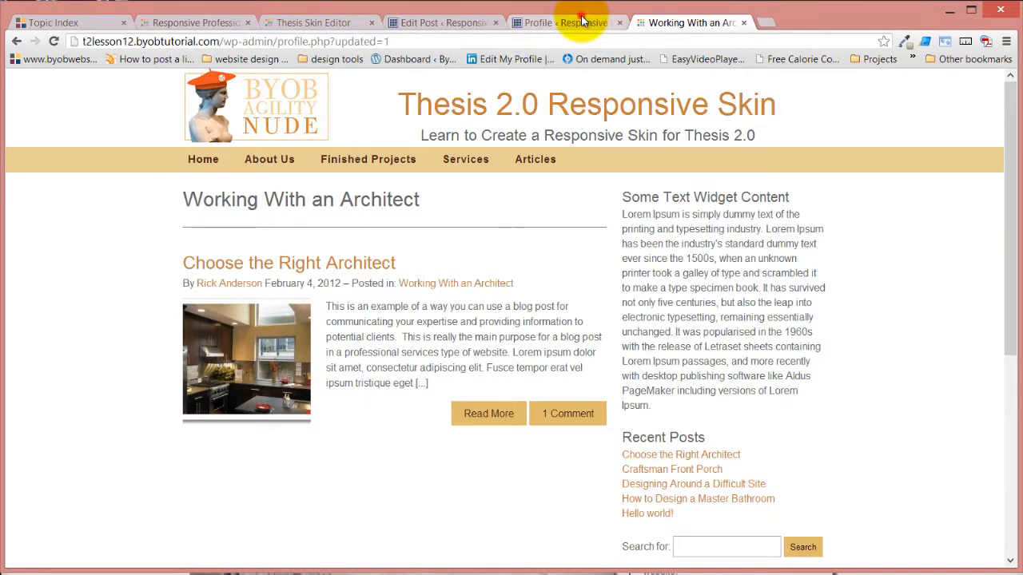
click(439, 17)
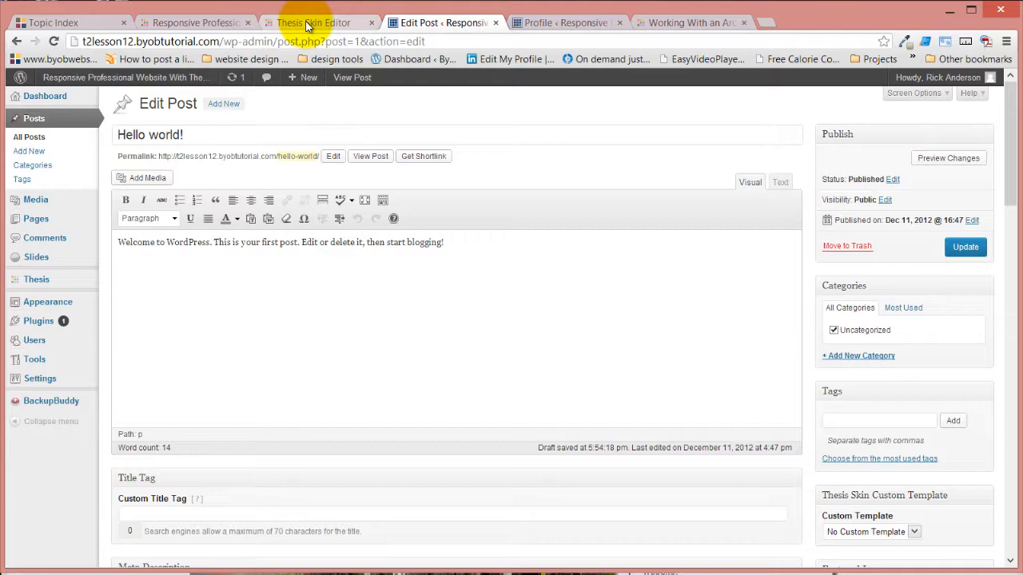
click(308, 26)
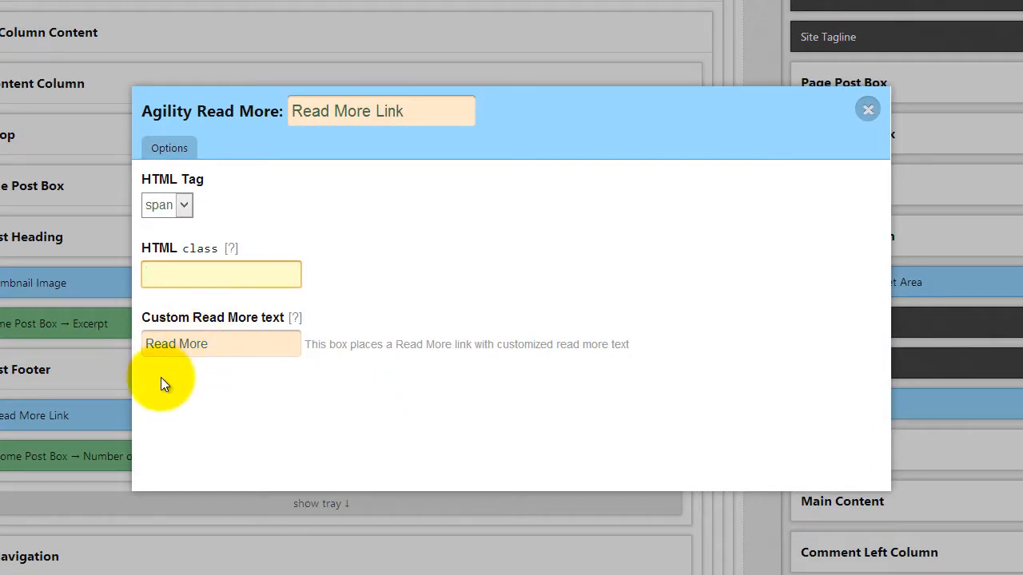
Set the Read More Link's custom text to "View the Rest of the Article" and save the Home template
drag(241, 343, 116, 352)
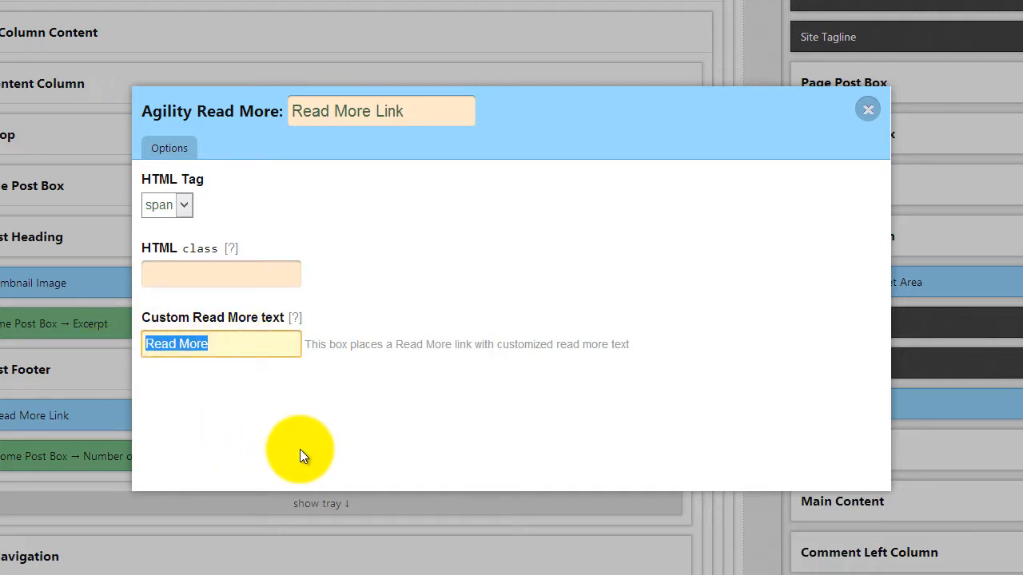
text(iew)
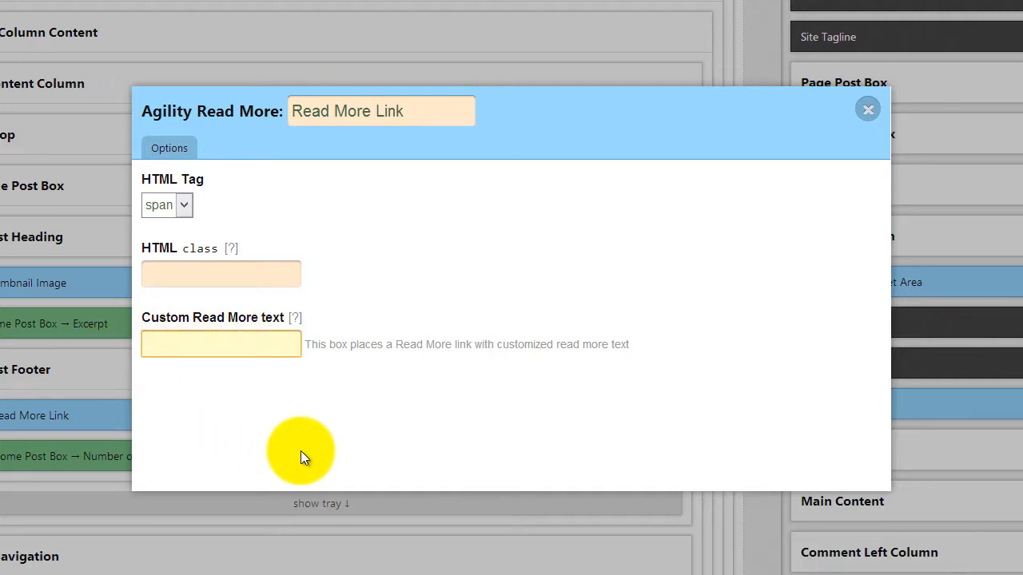
text(View the Rest of the Article)
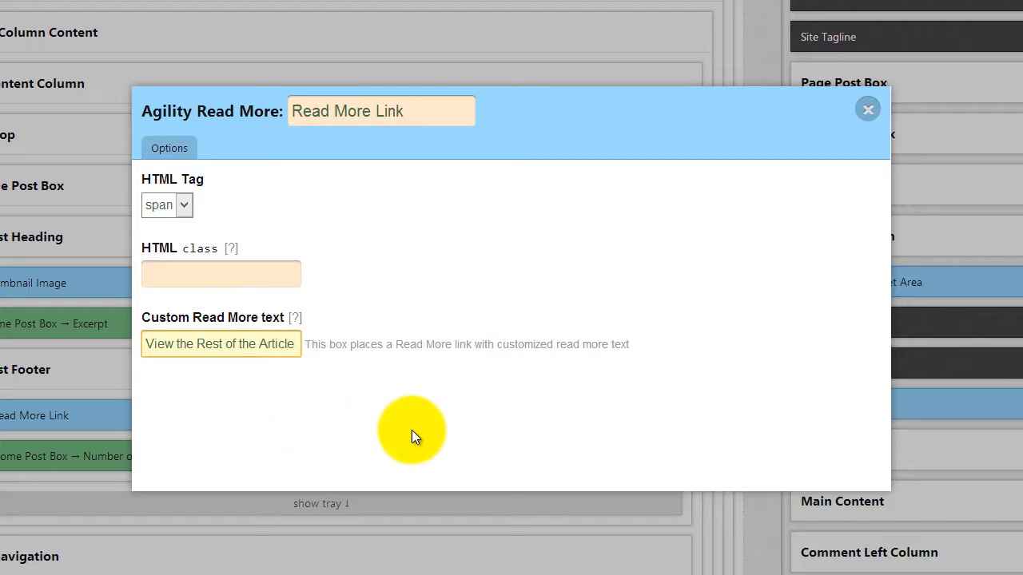
click(494, 309)
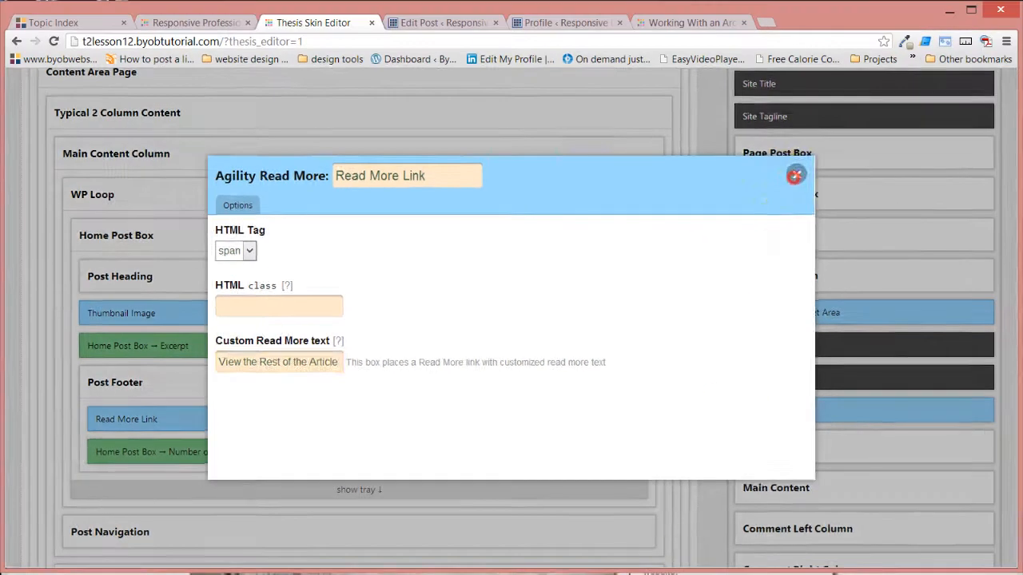
click(824, 154)
scroll(587, 541, up, 5)
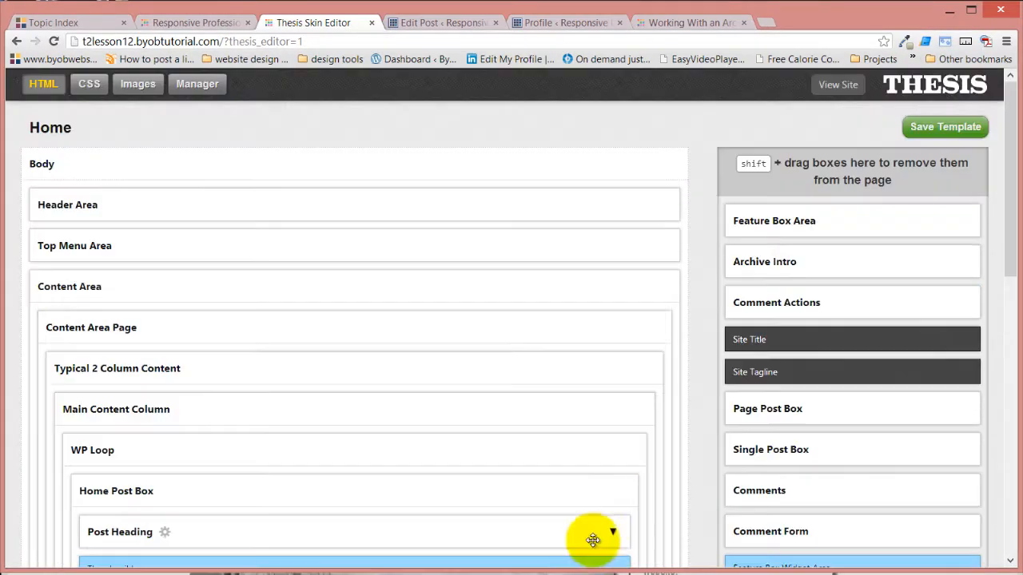
click(965, 128)
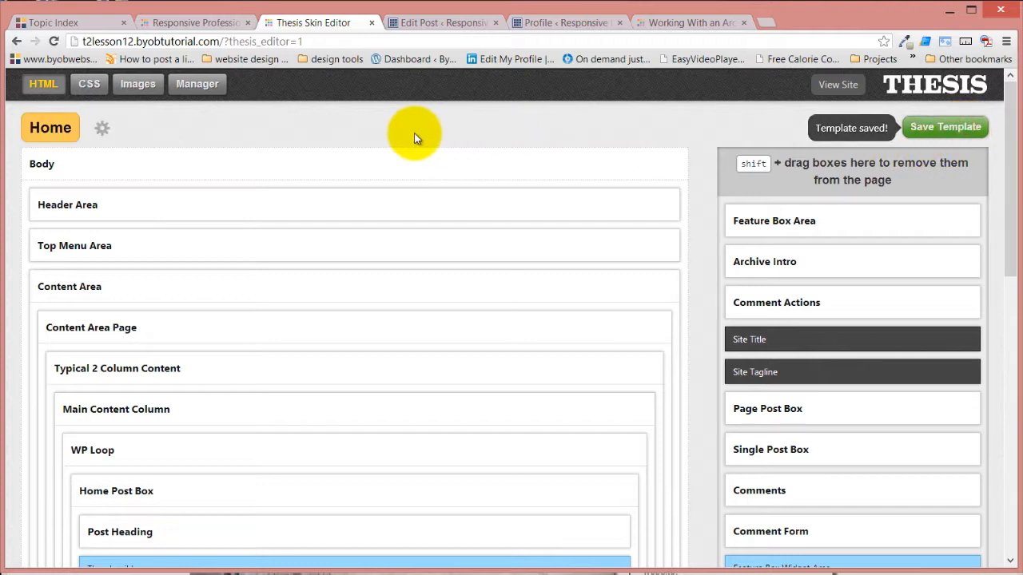
Open the live site in a new tab, check the read more link on its Articles page and return to the Skin Editor
right_click(838, 87)
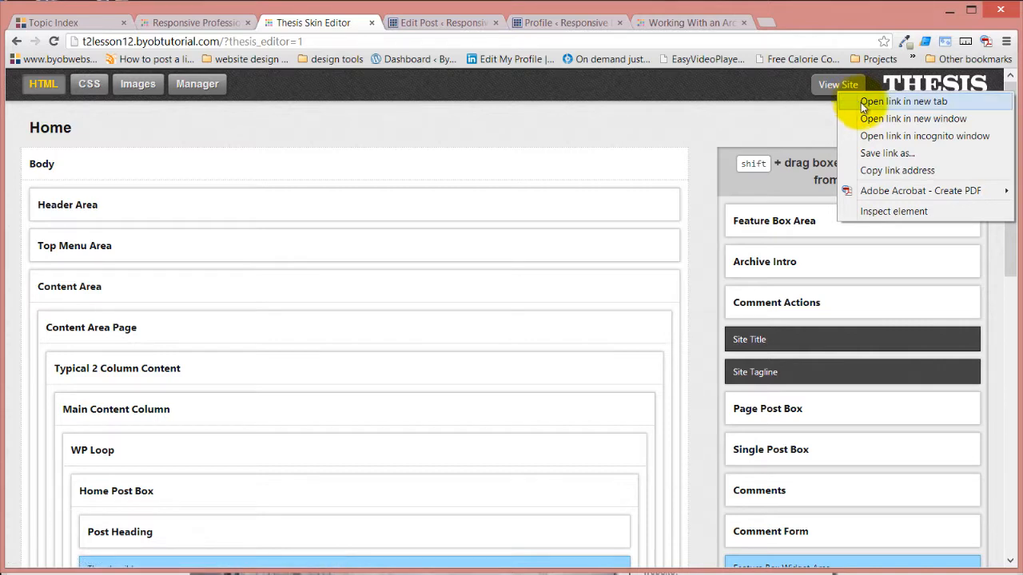
click(863, 102)
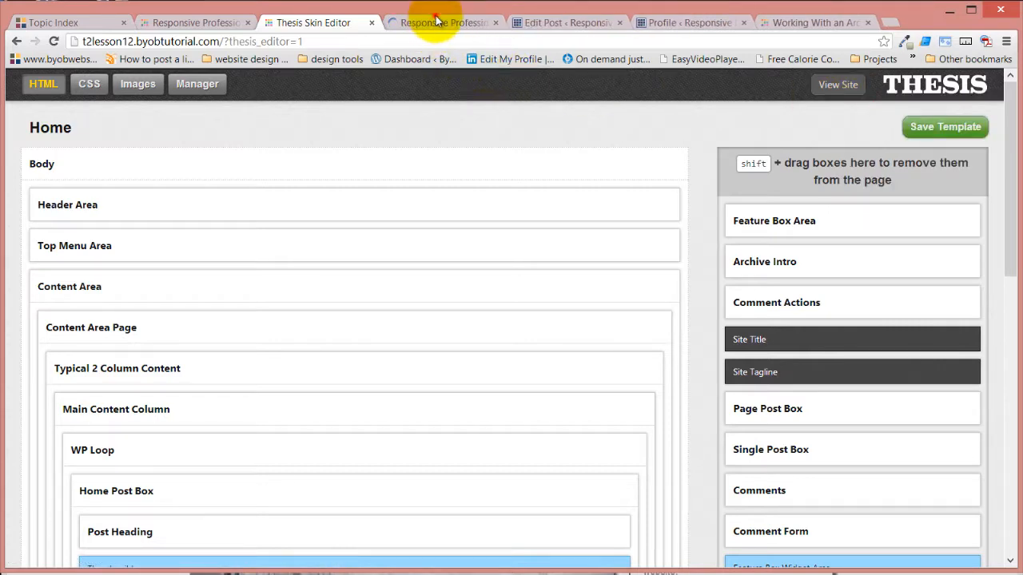
click(437, 22)
click(679, 203)
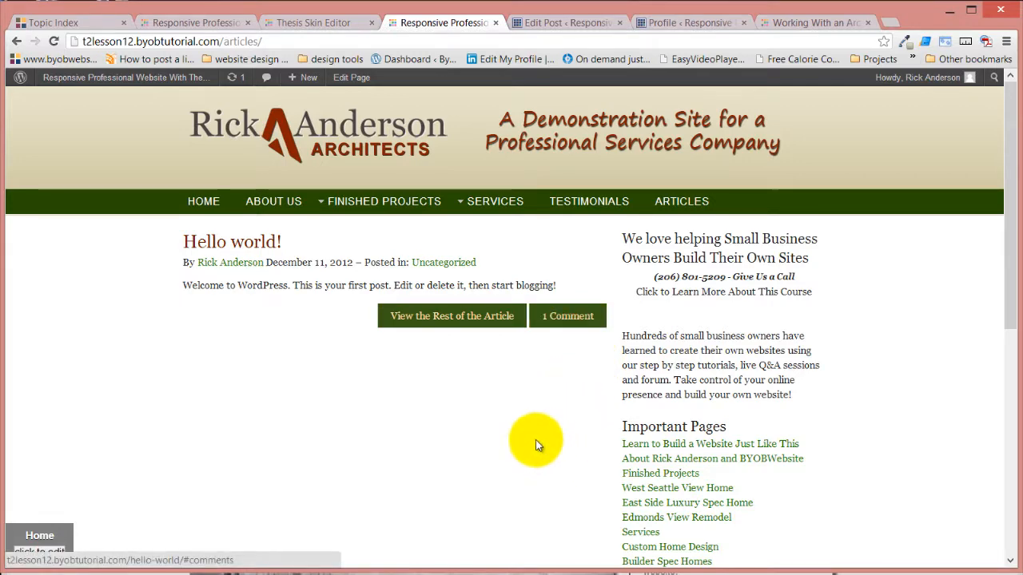
click(328, 22)
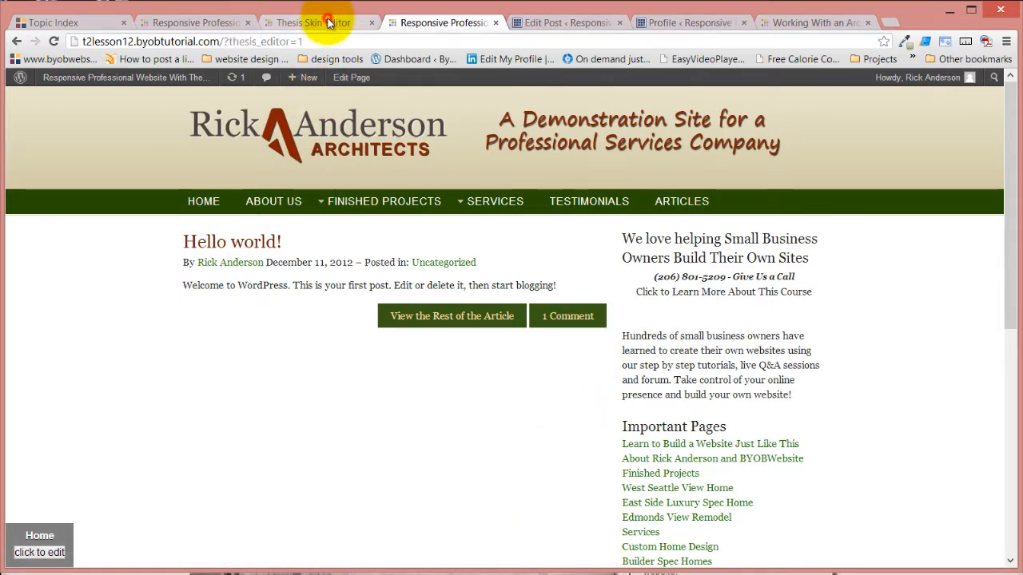